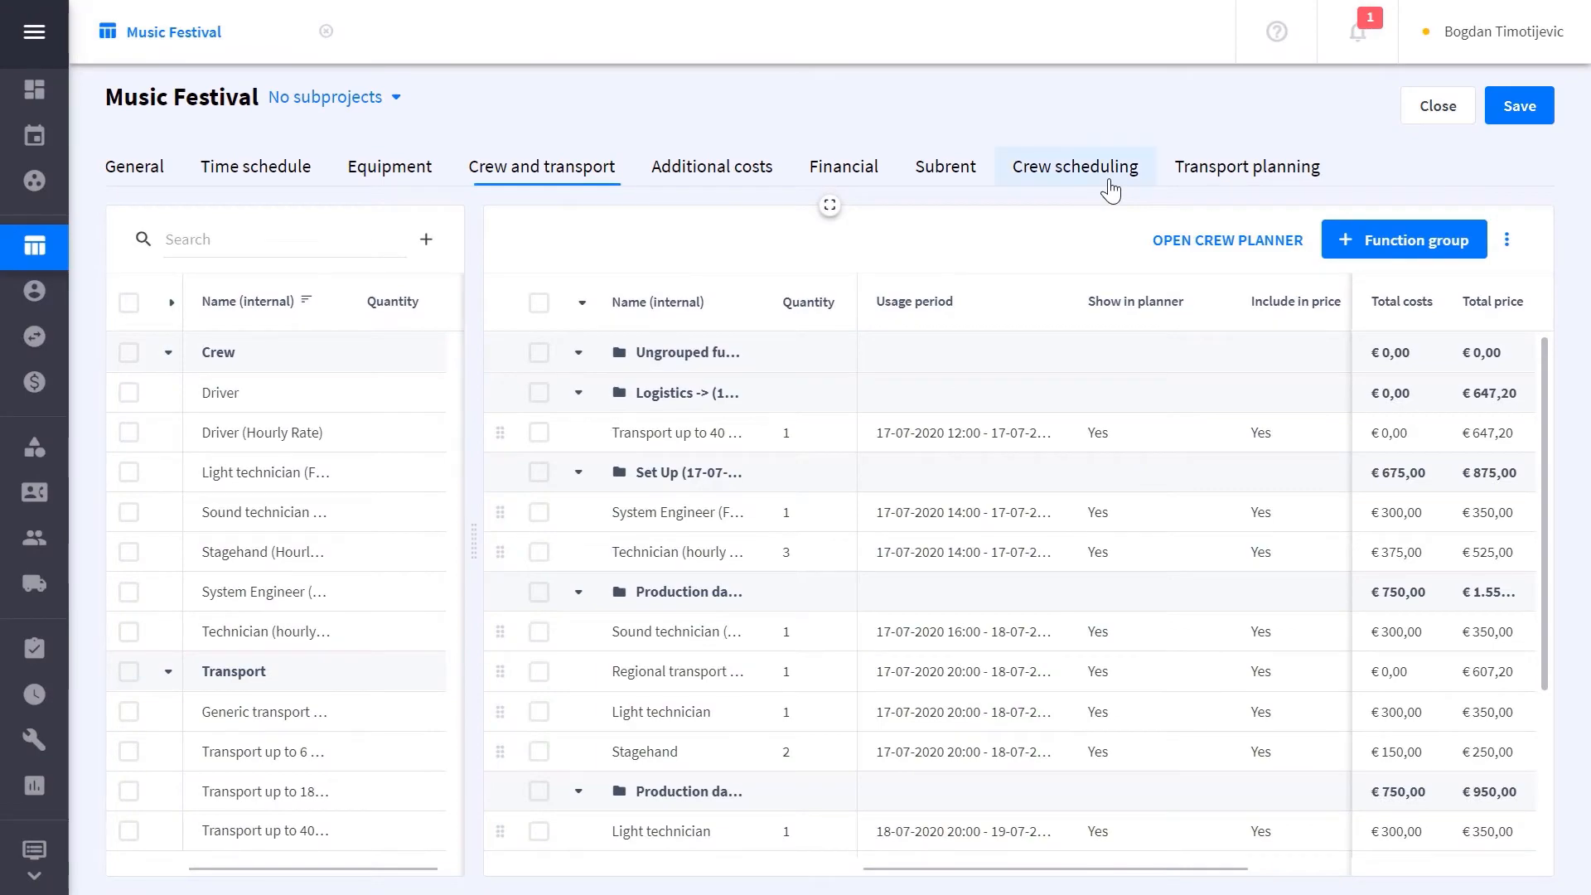
# Step: Open the crew planner from the Music Festival project's crew scheduling and show Friday 17-7 in hourly detail
pyautogui.click(1110, 190)
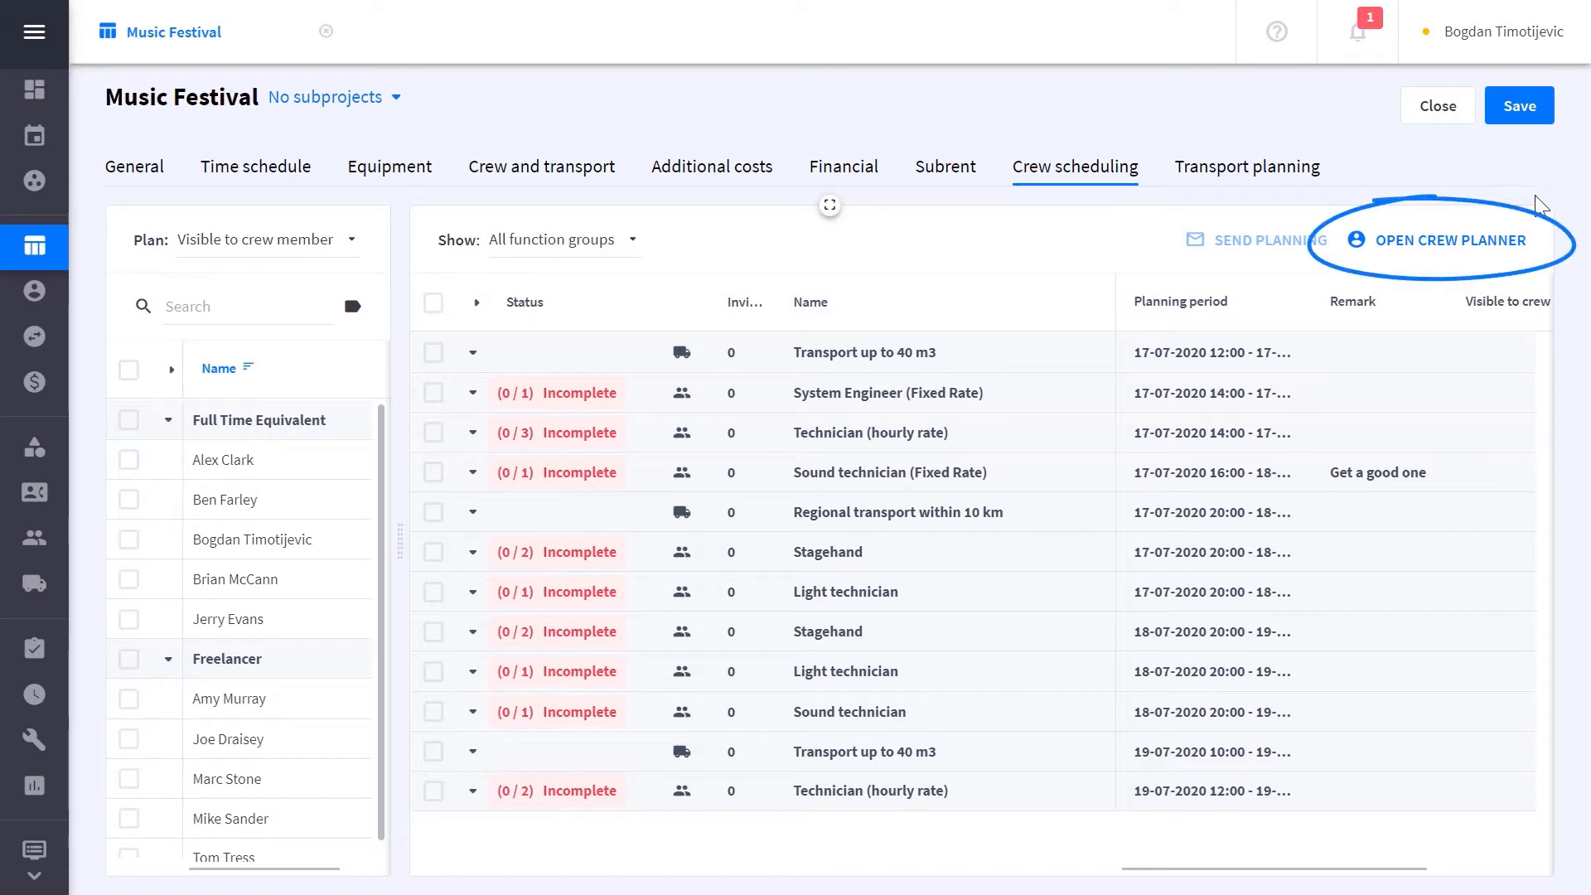
pyautogui.click(1487, 249)
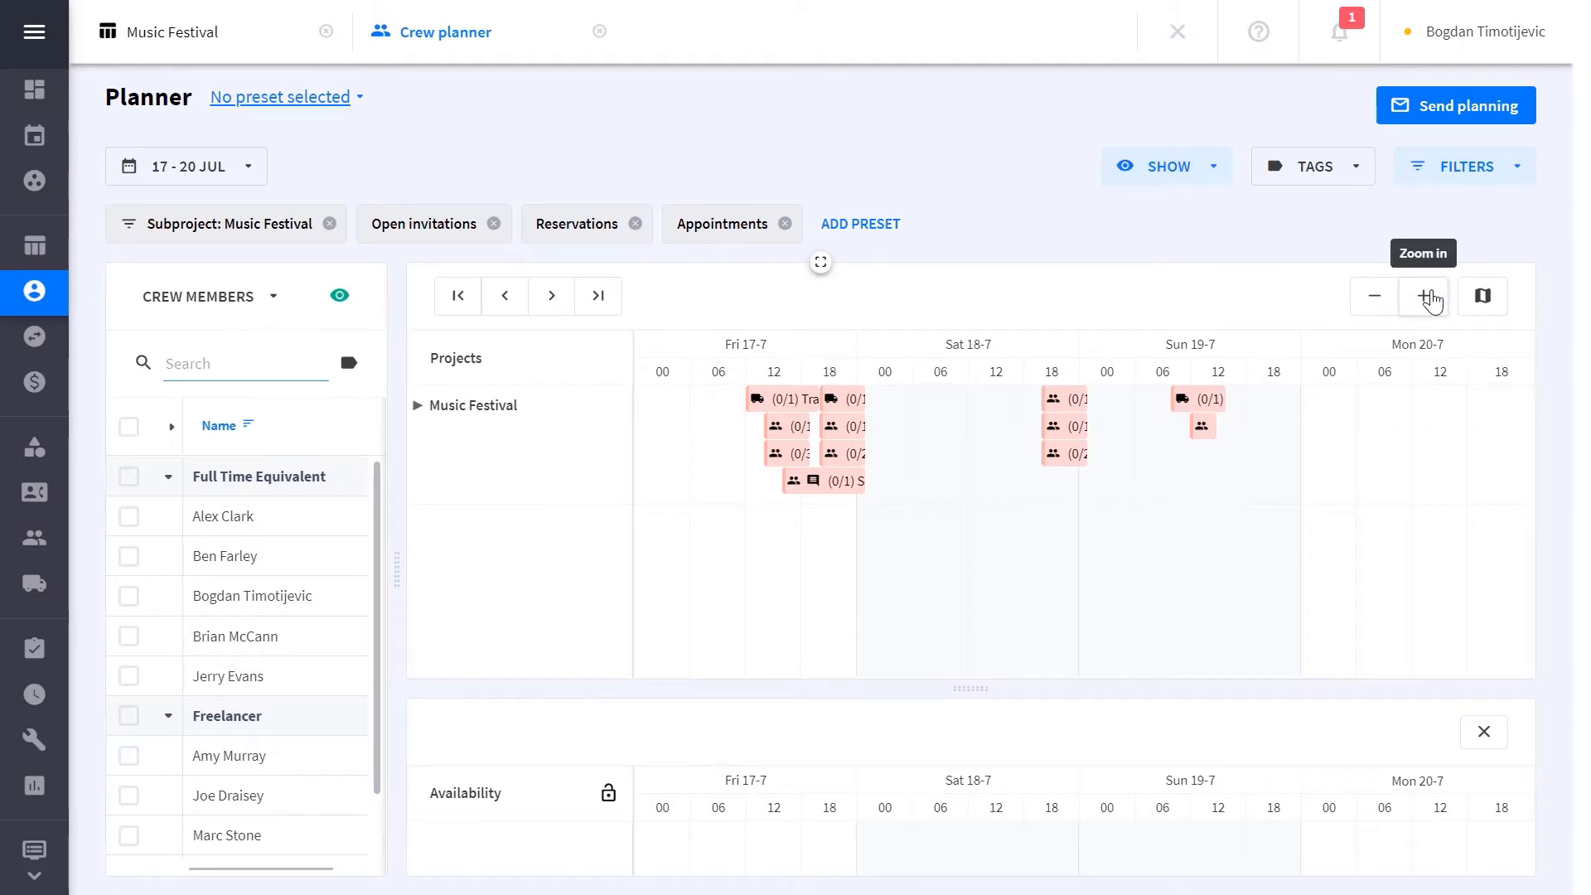
pyautogui.click(1428, 298)
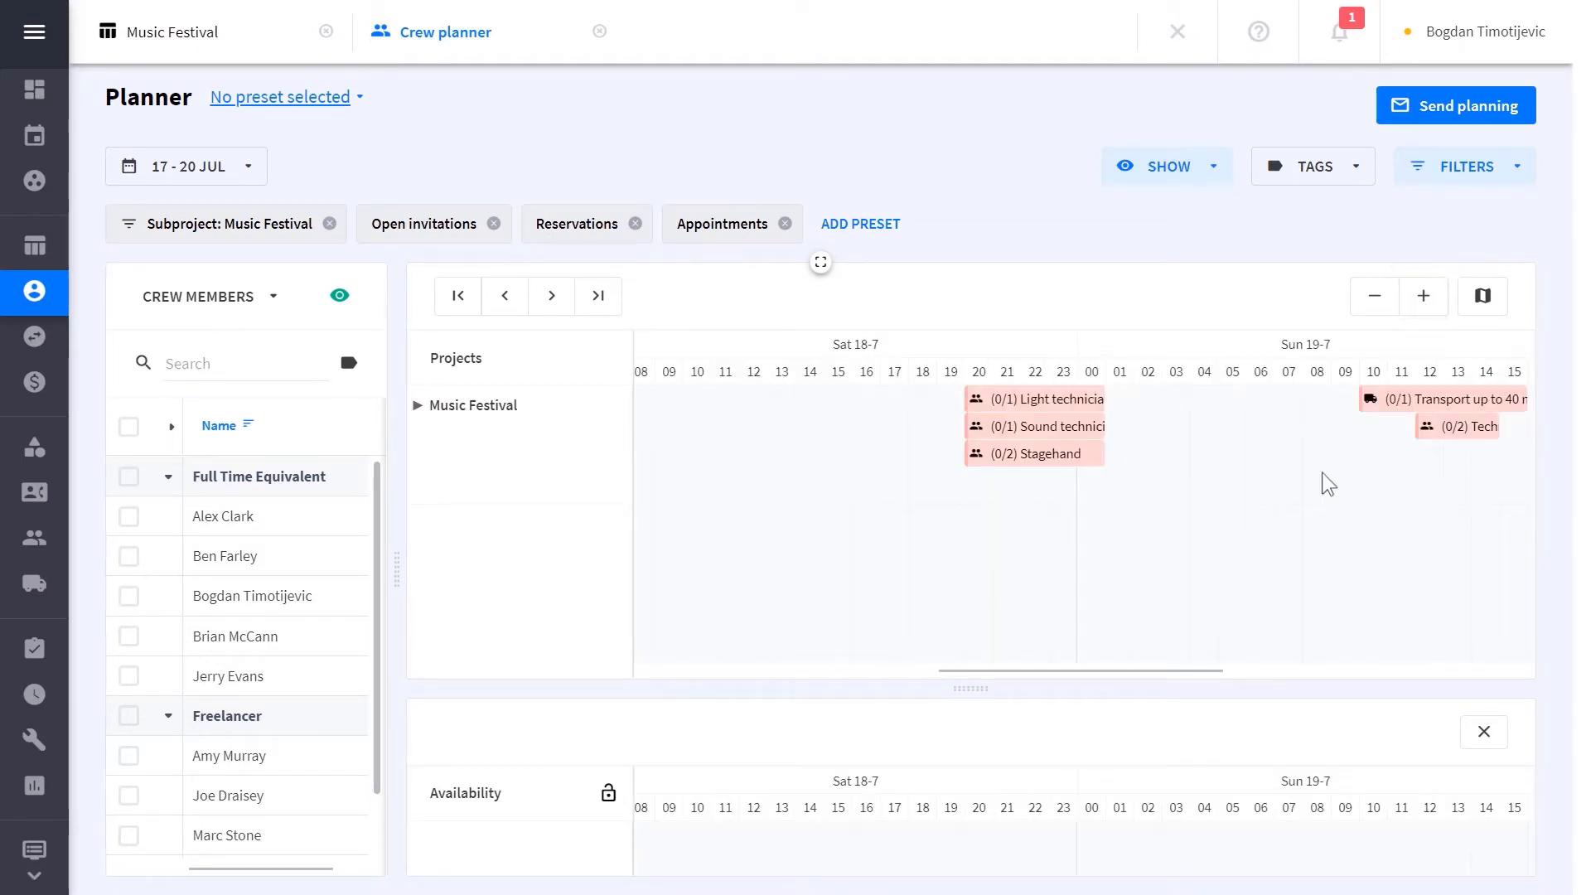
pyautogui.moveTo(1211, 679); pyautogui.dragTo(916, 682)
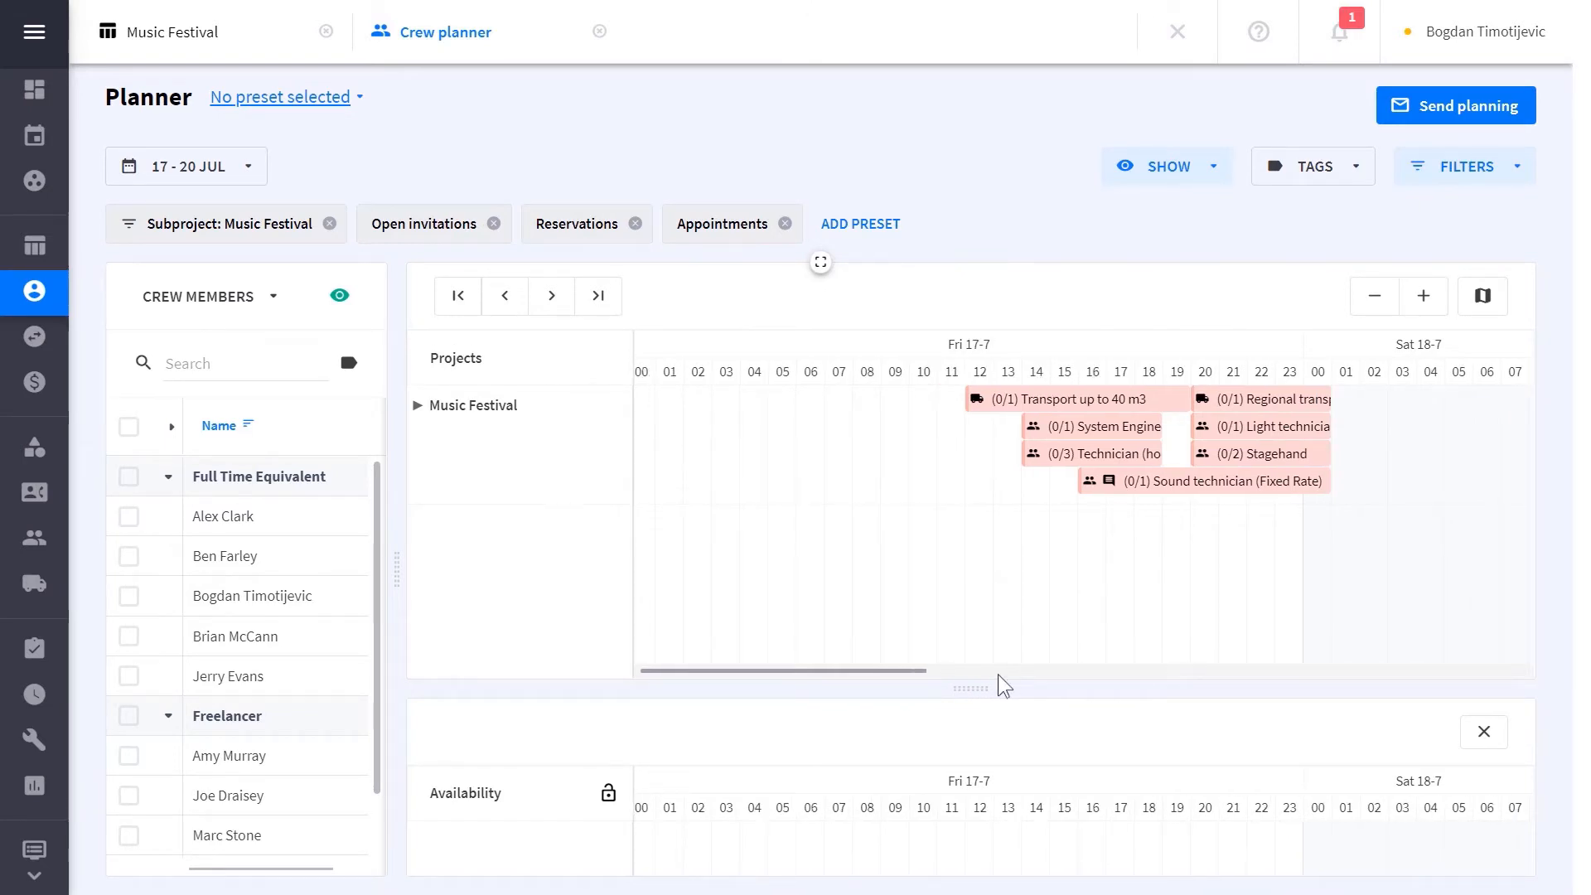
# Step: Examine which crew members are available for the System Engineer function on Friday 17-7
pyautogui.click(1100, 427)
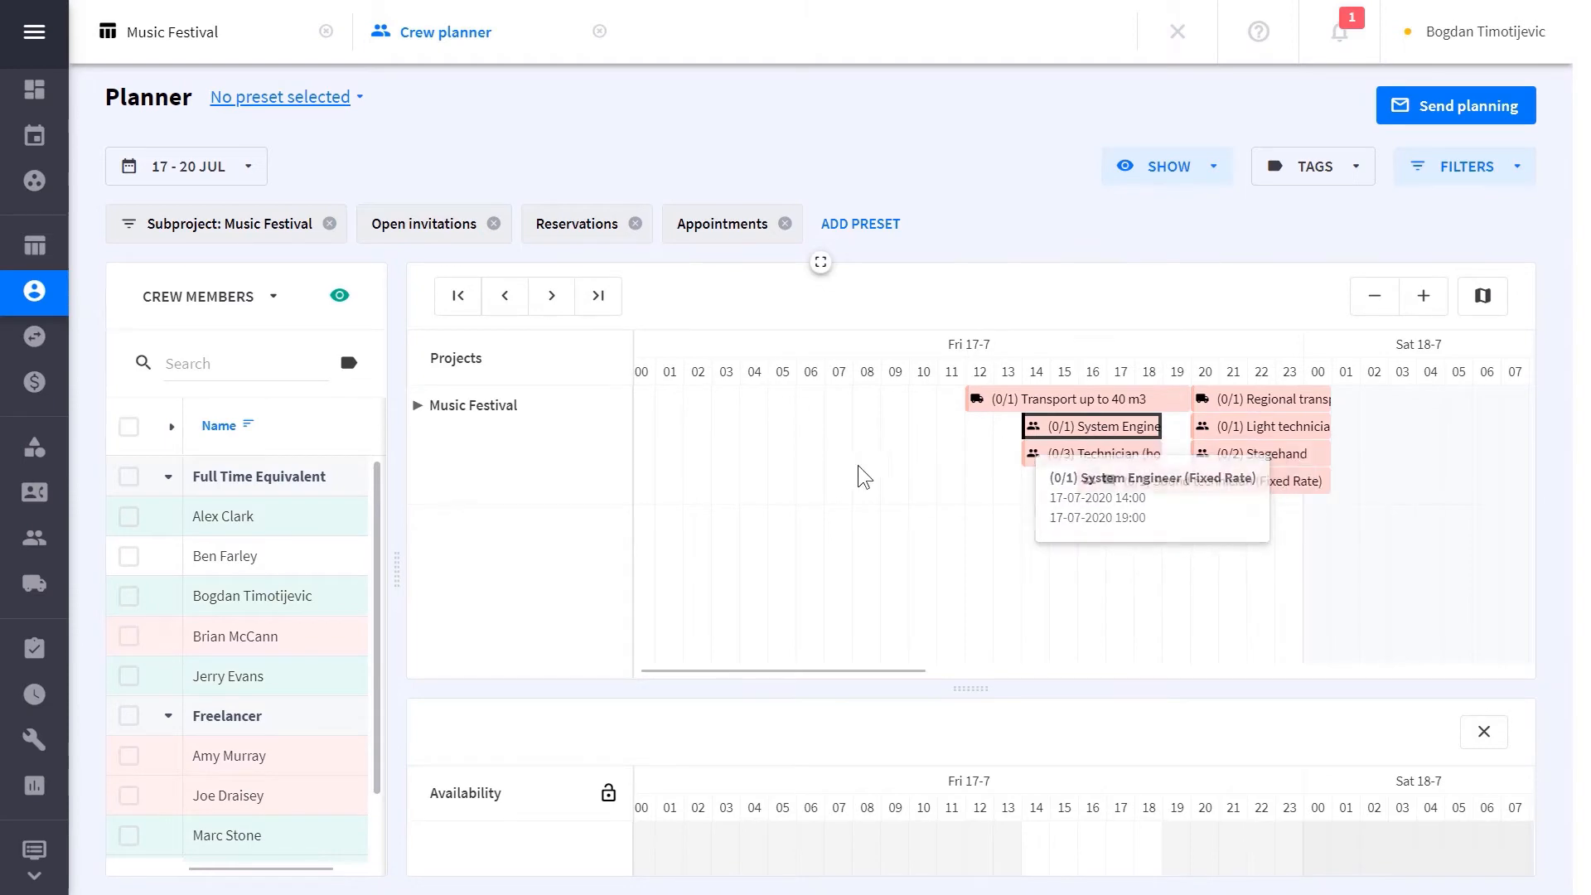
pyautogui.scroll(-1, 377, 588)
pyautogui.scroll(-2, 377, 589)
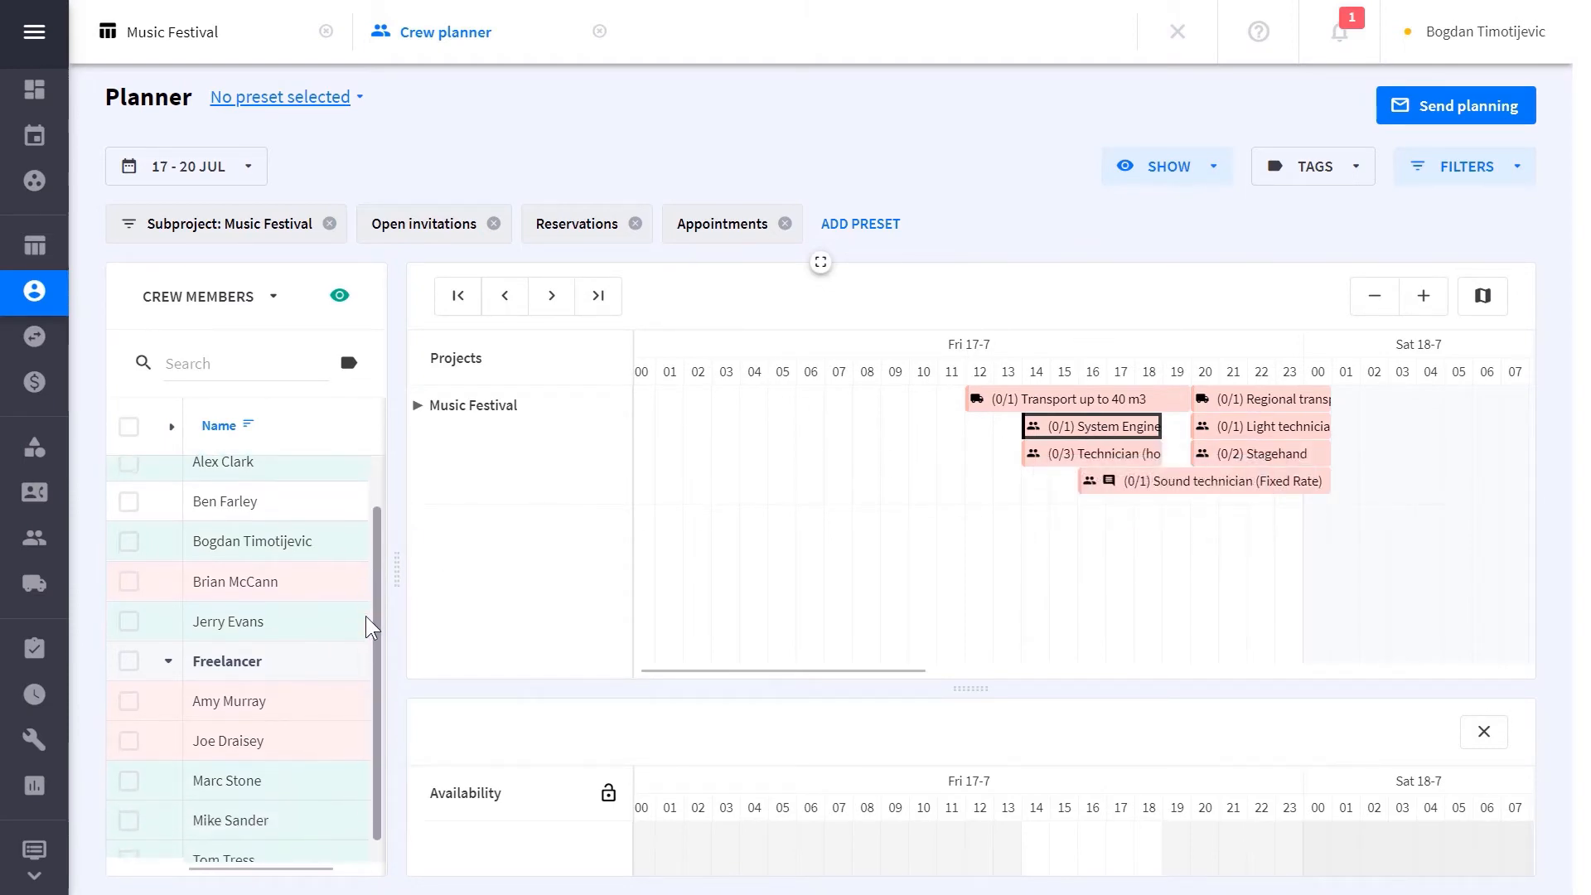
pyautogui.scroll(2, 377, 618)
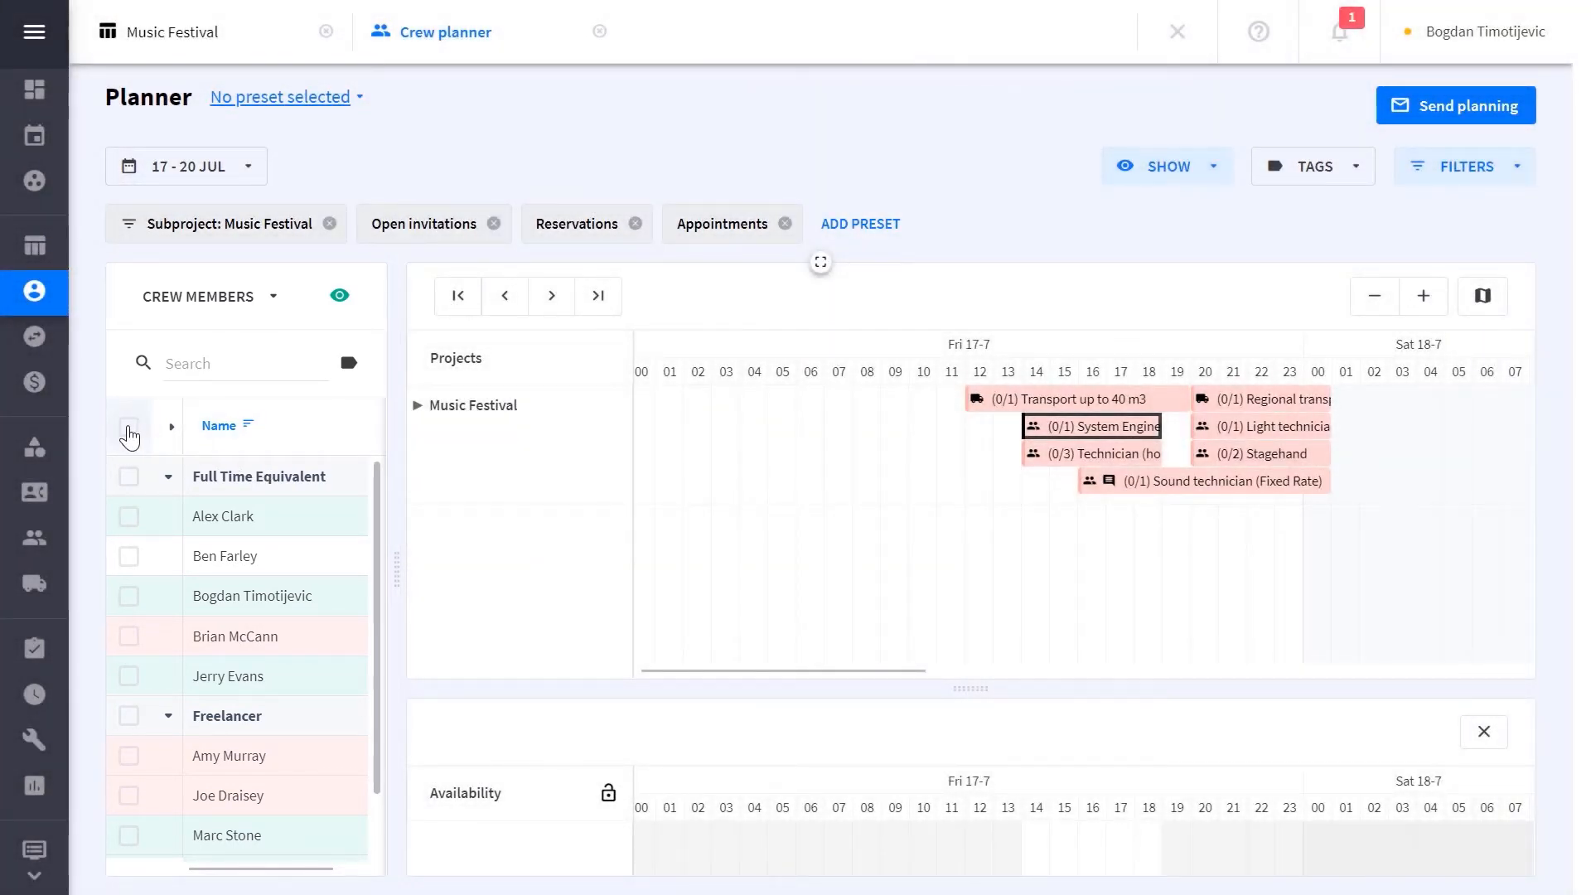
# Step: Review the availability timelines of all crew members at once, then close the availability view and clear the selection
pyautogui.click(128, 428)
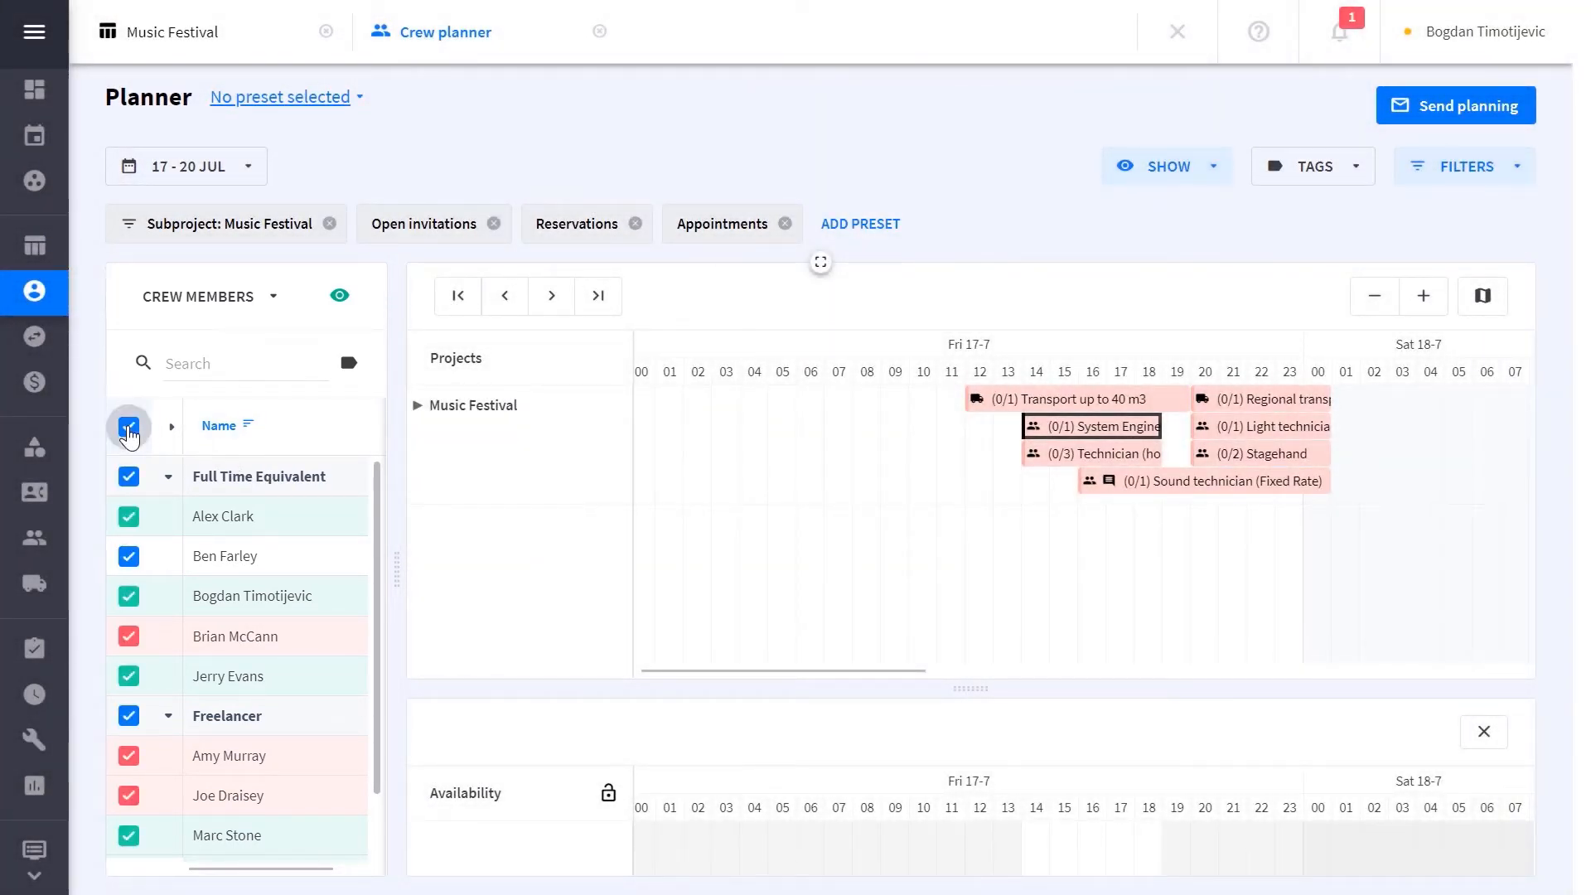
pyautogui.moveTo(955, 690); pyautogui.dragTo(965, 484)
pyautogui.moveTo(1524, 689); pyautogui.dragTo(1520, 772)
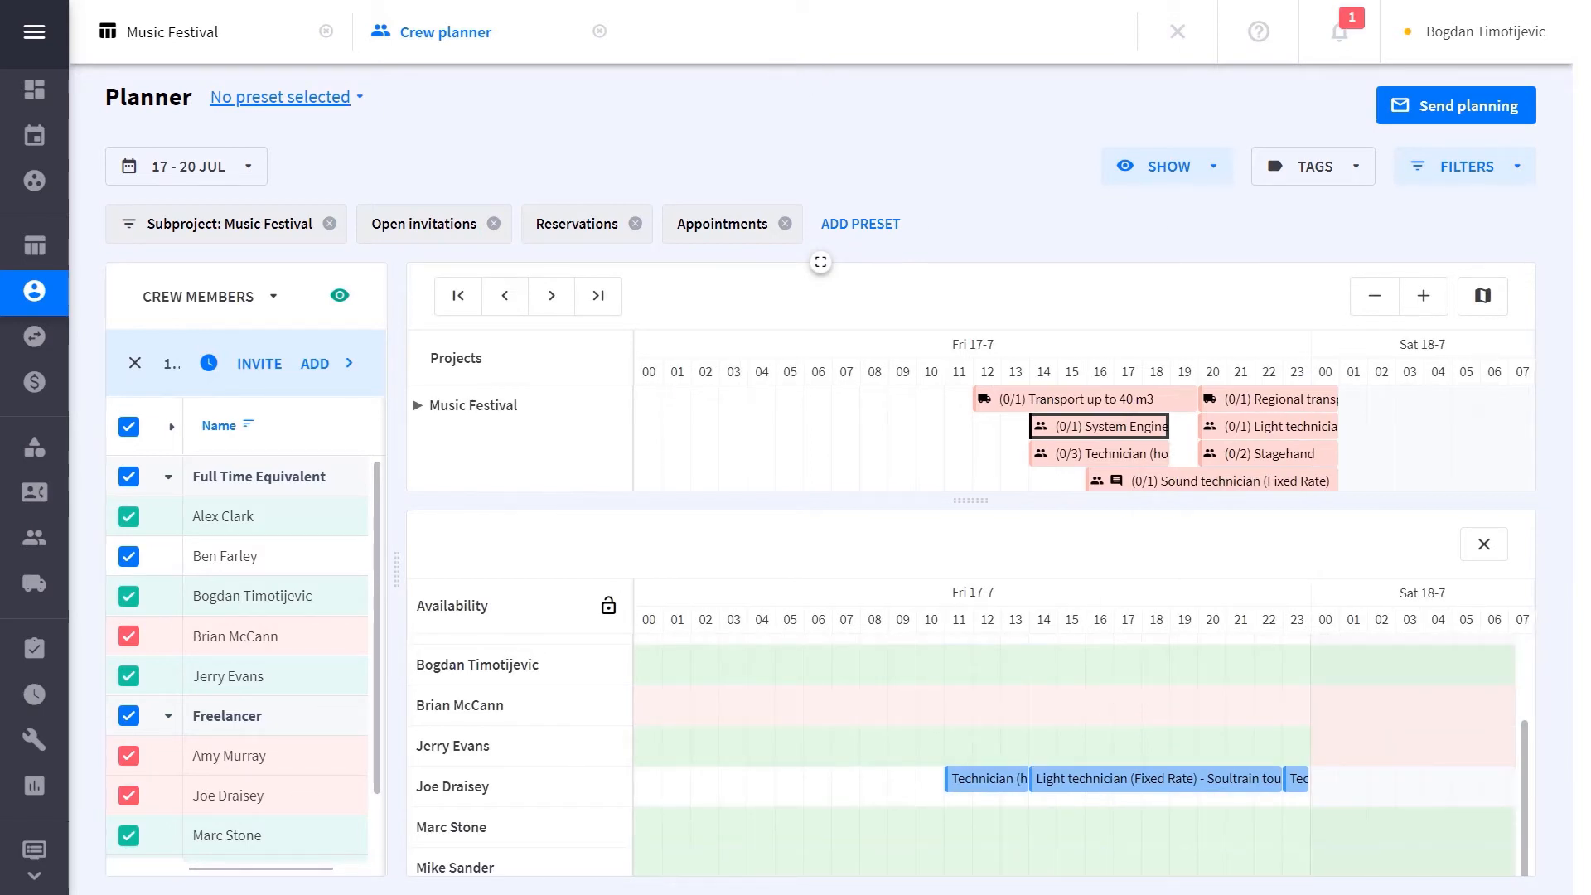
pyautogui.click(1484, 544)
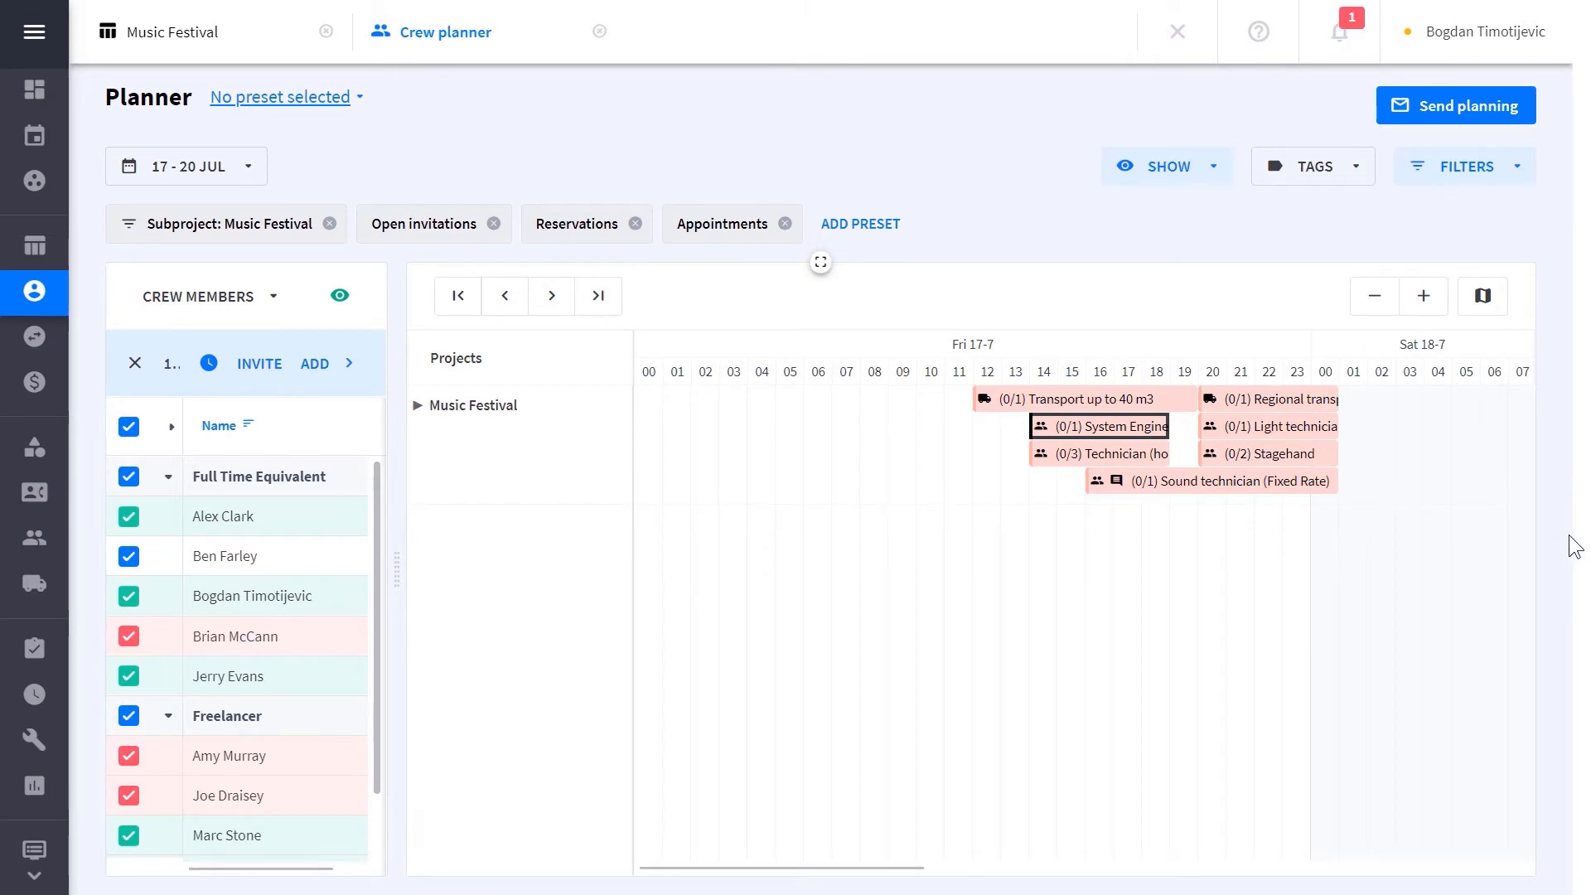
pyautogui.click(135, 364)
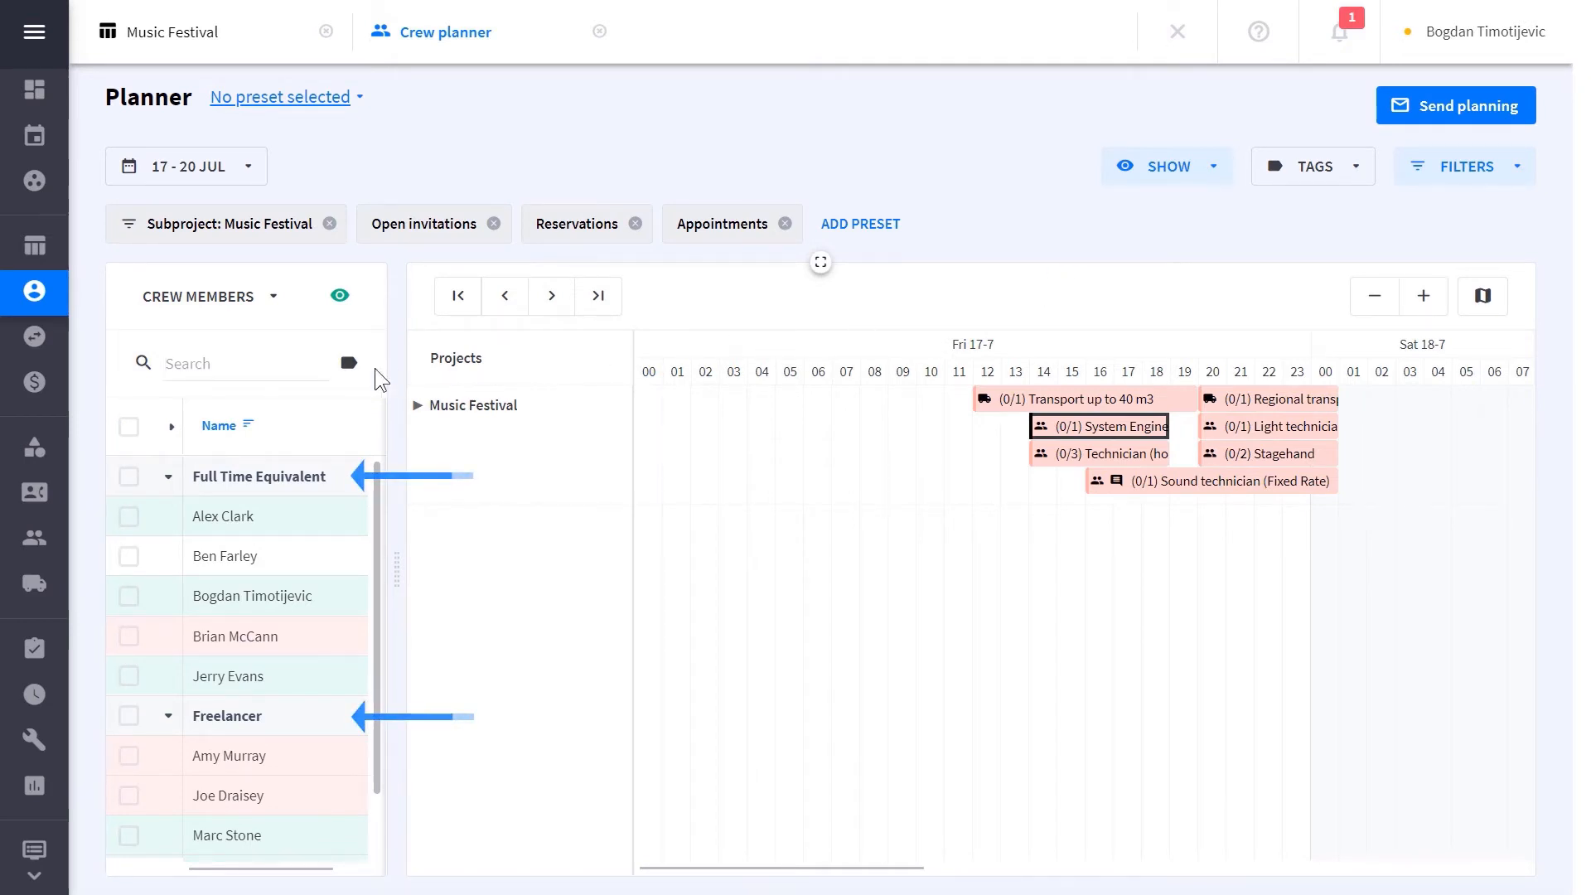
# Step: Filter the crew list by the lighttechnician tag and plan the available freelancer on Friday's Light technician function
pyautogui.click(348, 365)
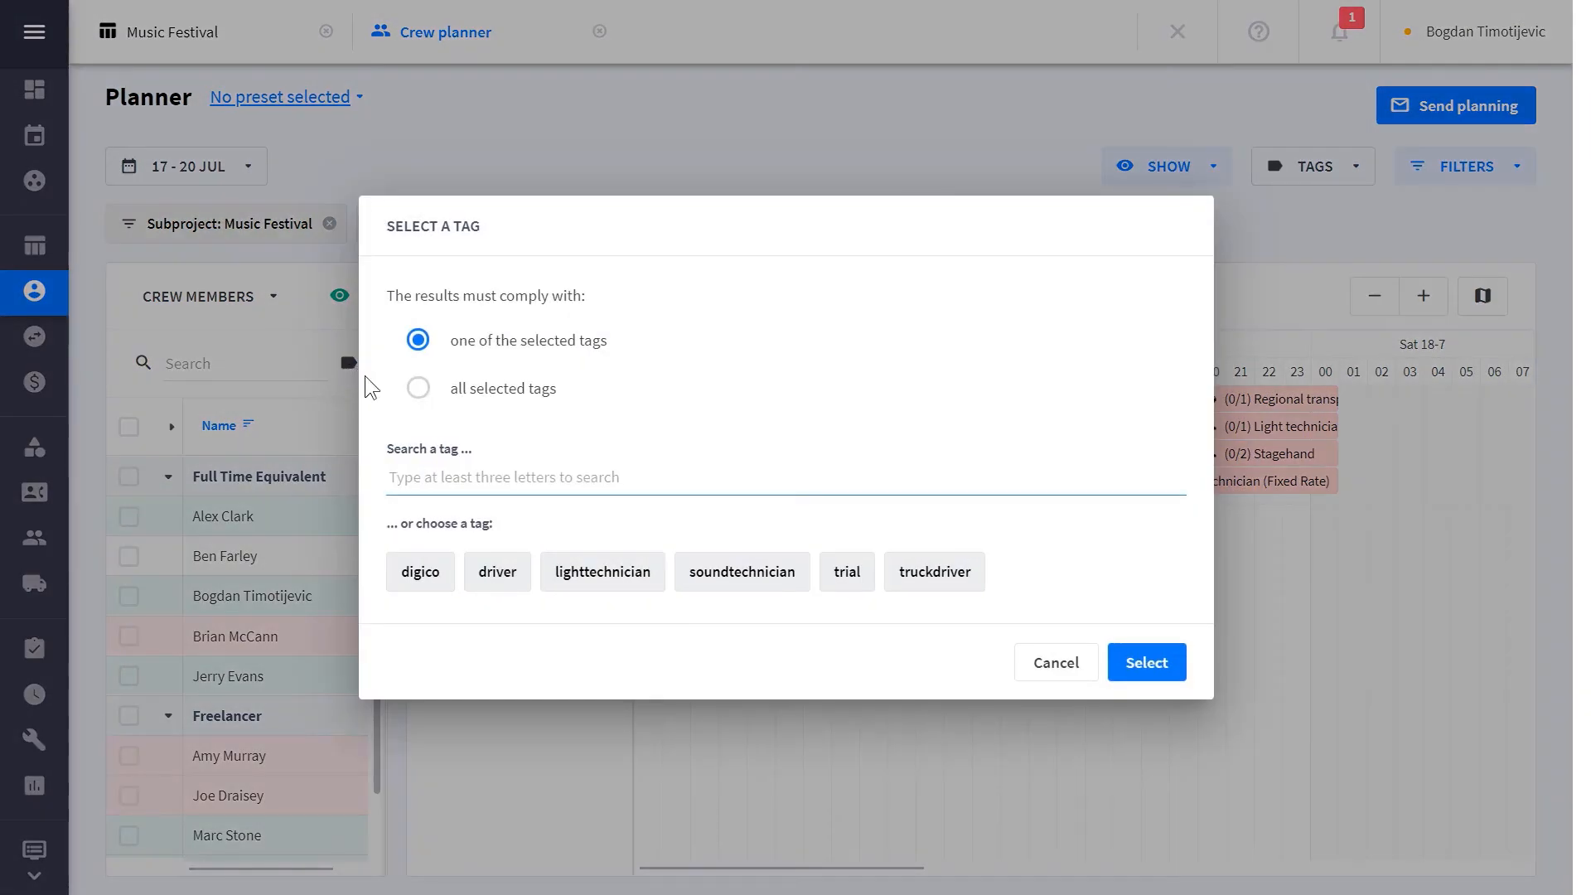
pyautogui.click(578, 573)
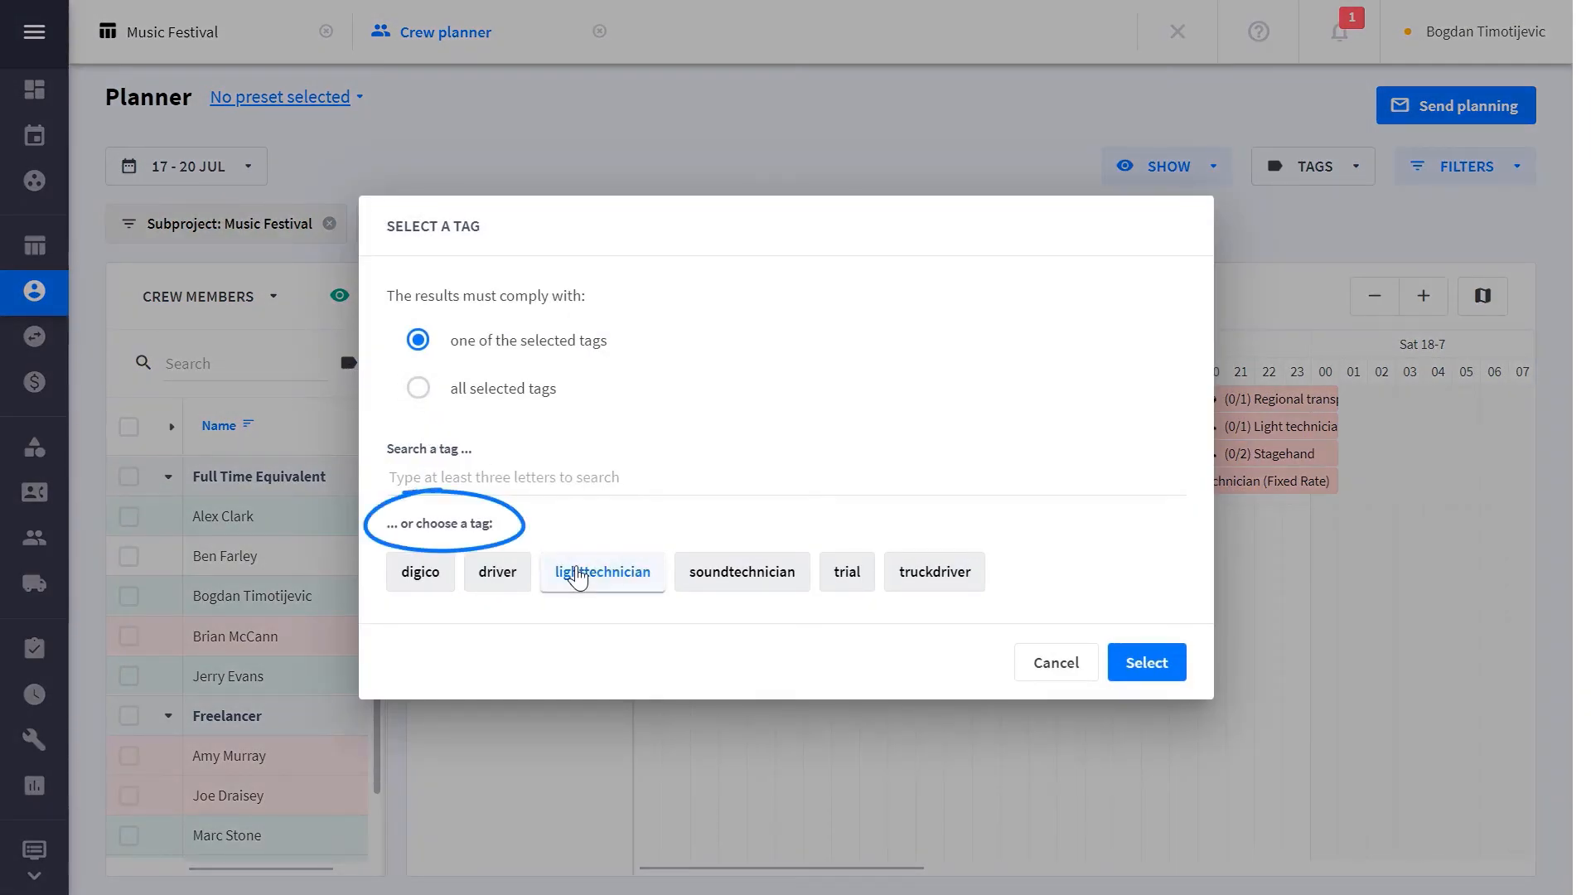
pyautogui.click(1169, 673)
pyautogui.click(1274, 434)
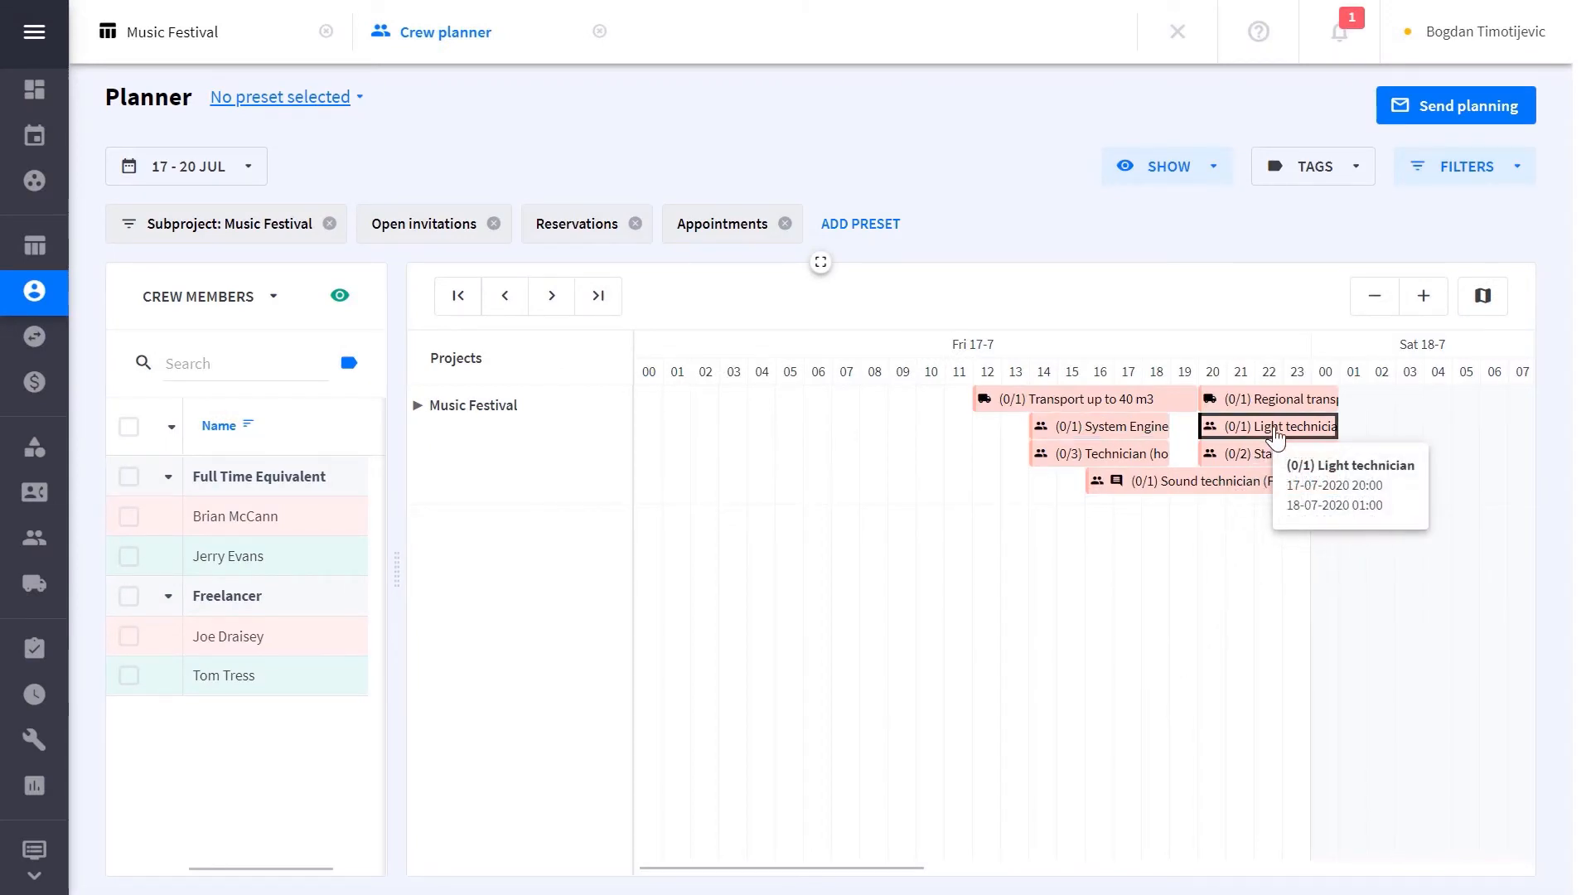
pyautogui.click(225, 674)
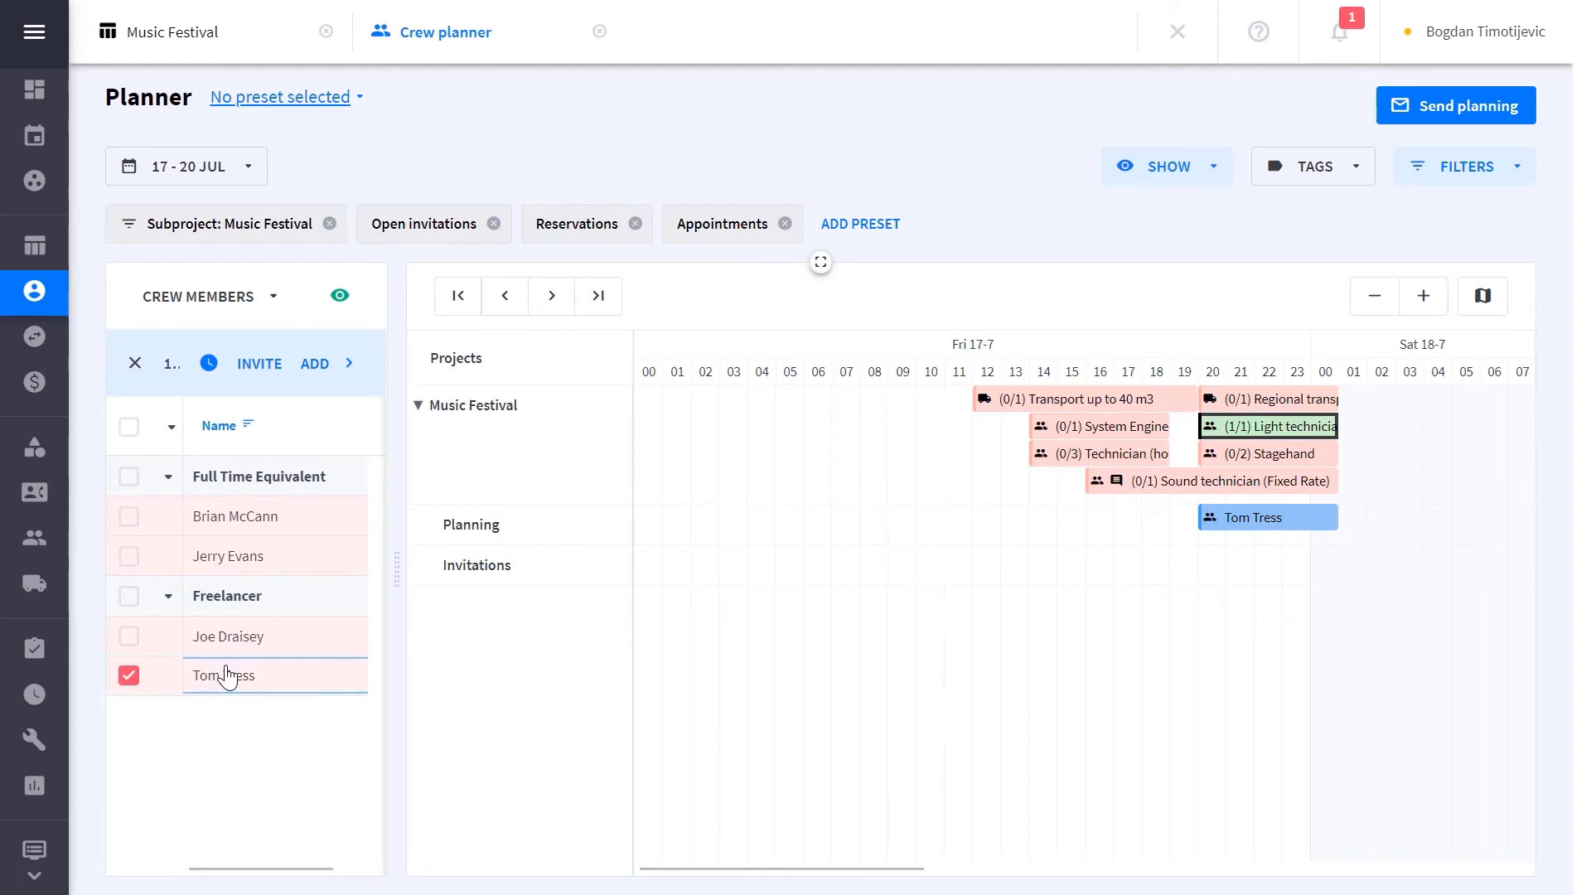
# Step: Lengthen the freelancer's planned shift at both ends and move it to about 21:15 Friday until 06:00 Saturday
pyautogui.click(1208, 518)
pyautogui.moveTo(1200, 515); pyautogui.dragTo(1148, 512)
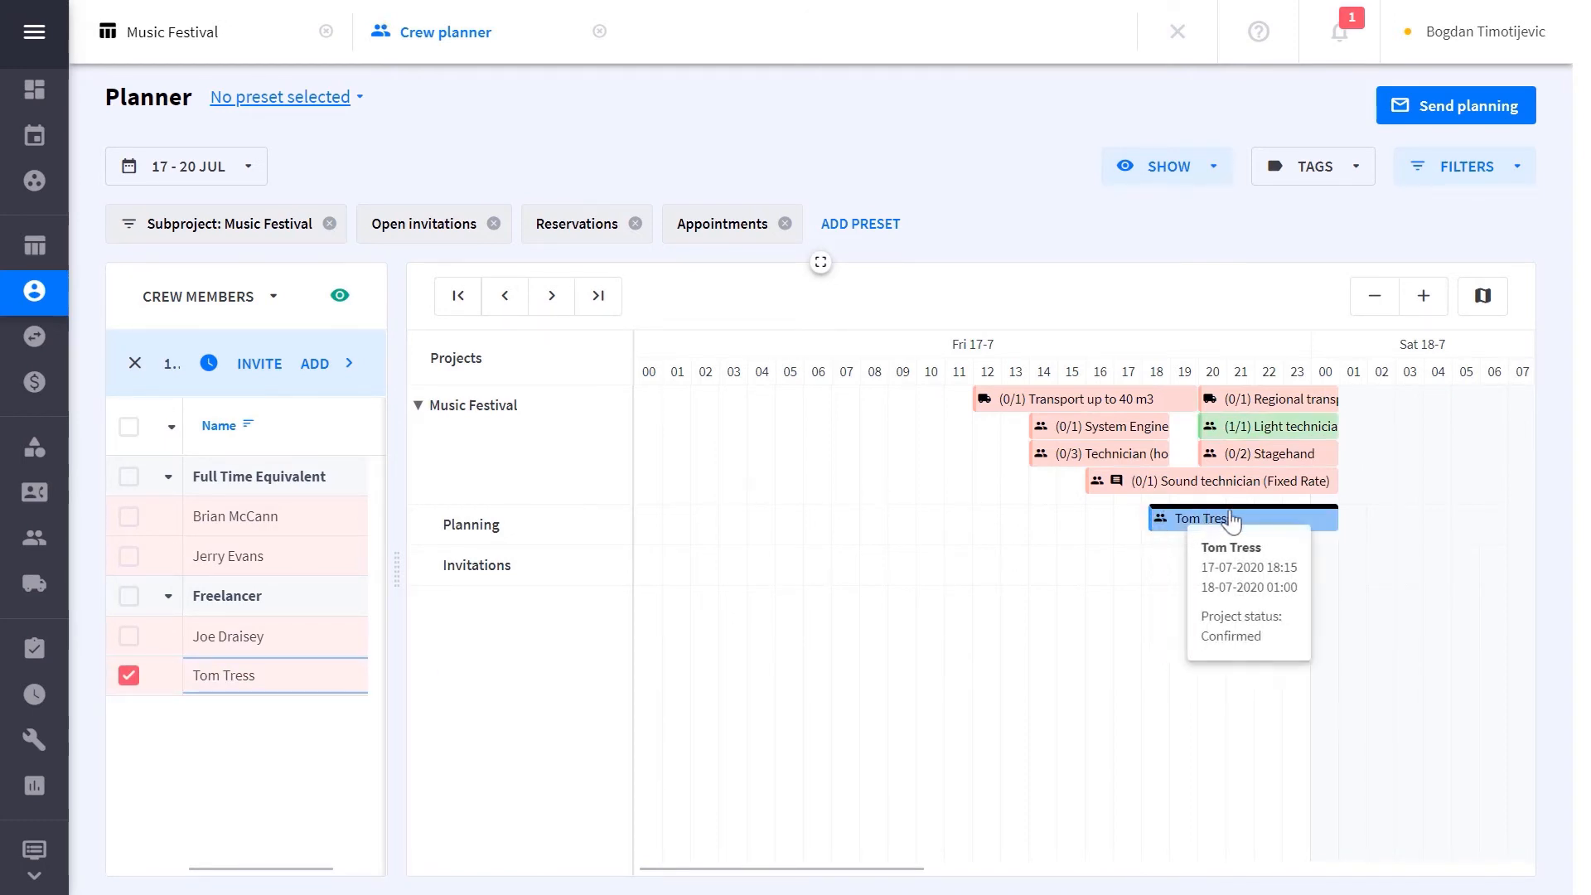
pyautogui.moveTo(1337, 516); pyautogui.dragTo(1393, 519)
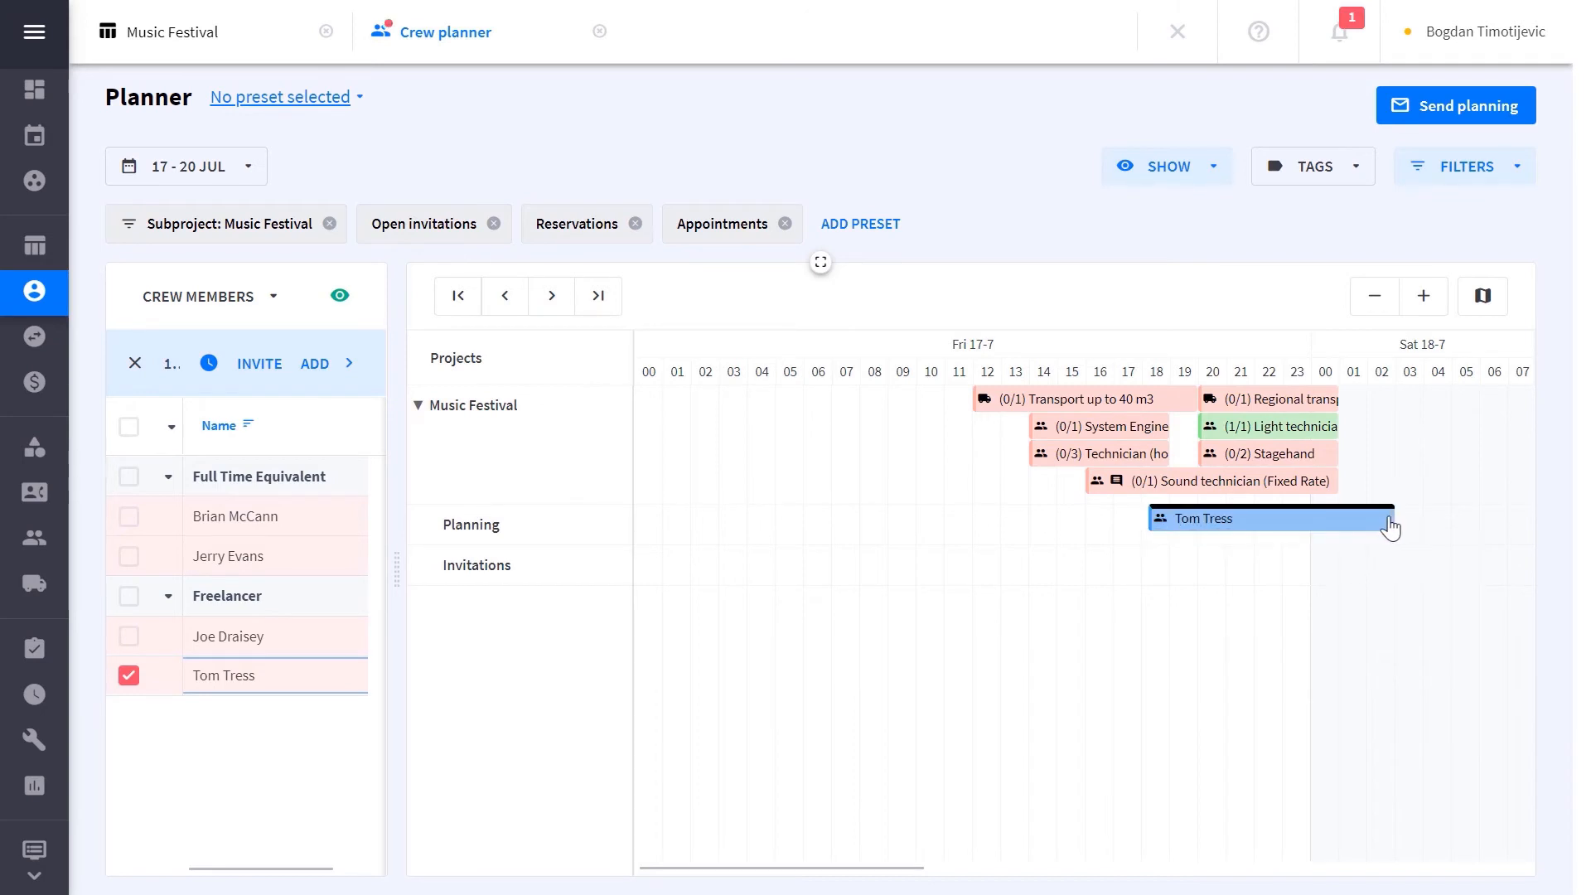
pyautogui.moveTo(1272, 531); pyautogui.dragTo(1363, 524)
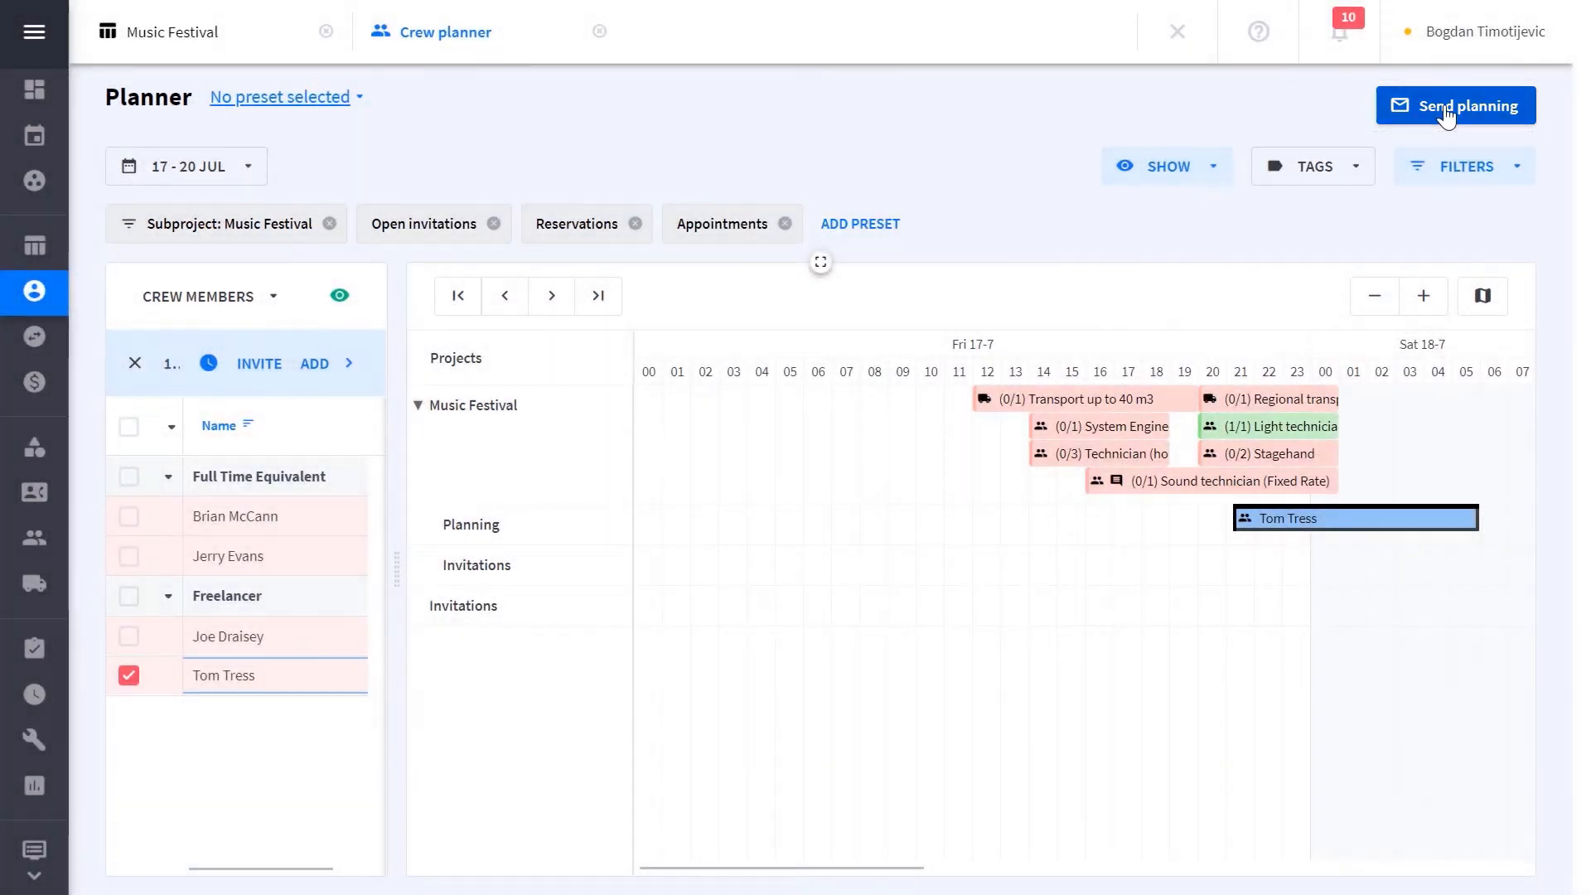
# Step: Send the Music Festival planning for 17/07/2020 to 20/07/2020 to the planned freelancer and clear the crew selection
pyautogui.click(1445, 109)
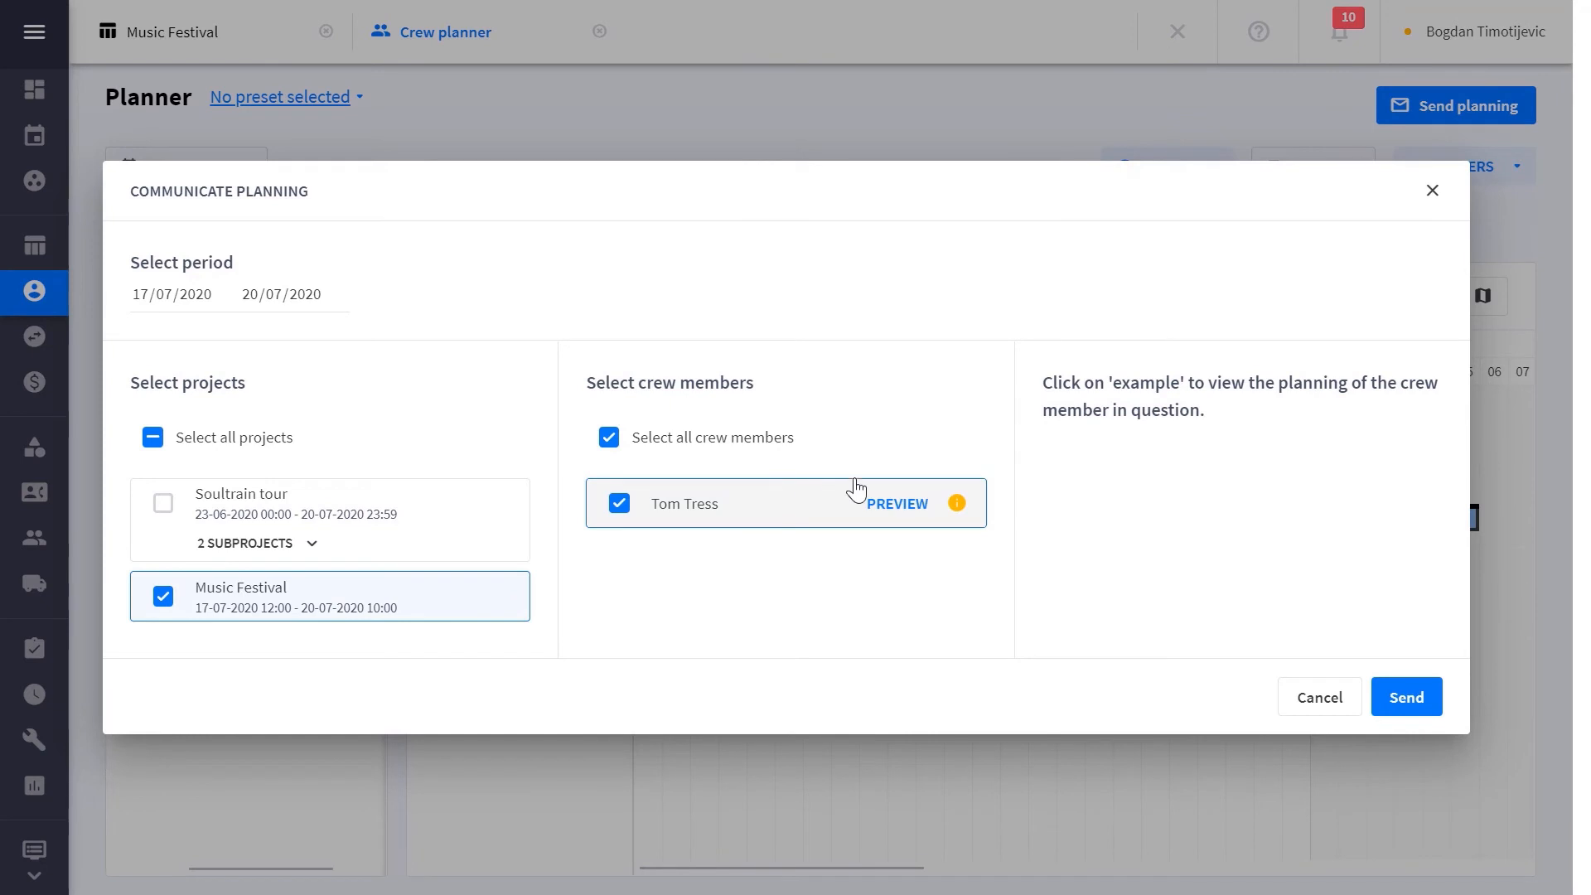
pyautogui.click(1390, 700)
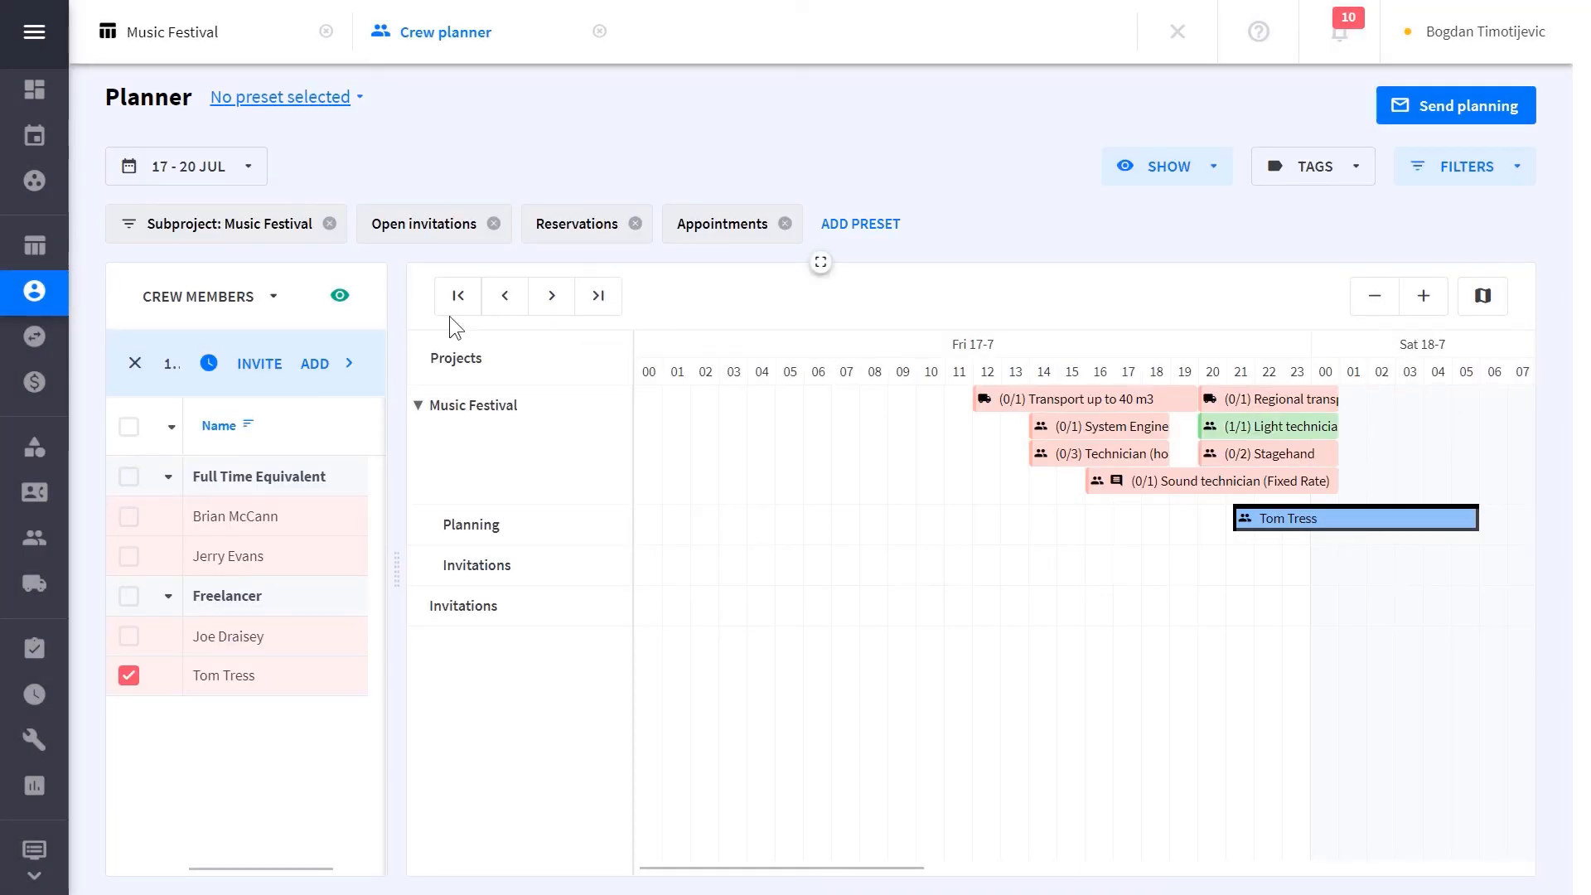
pyautogui.click(134, 369)
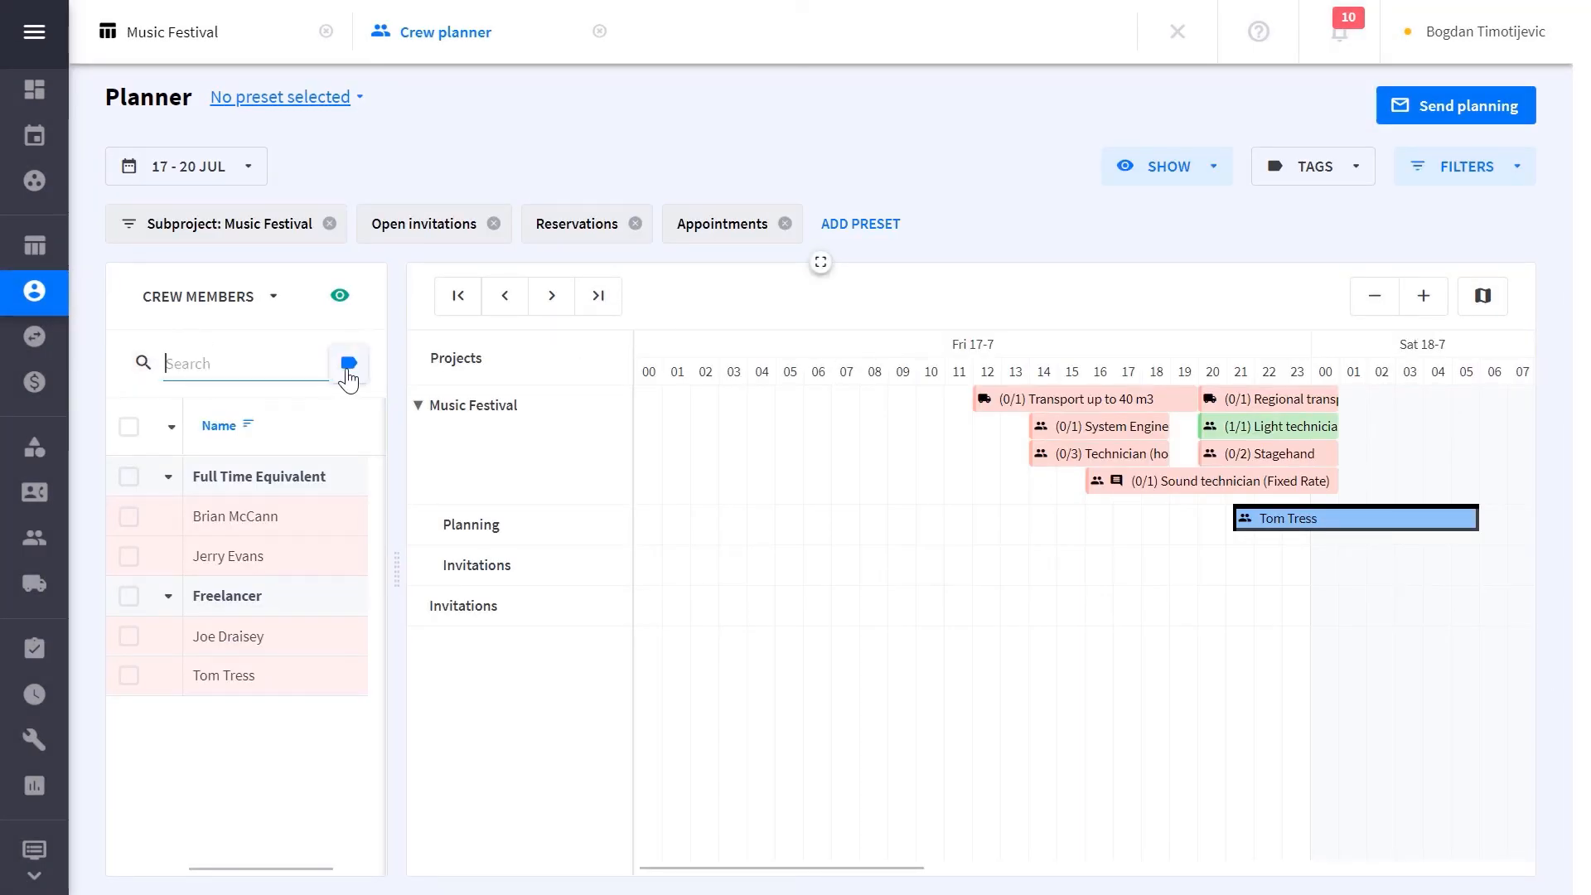
# Step: Start an invitation for the System Engineer function to the second, fourth and fifth full-time crew members, without the tag filter
pyautogui.click(1081, 433)
pyautogui.scroll(-2, 330, 519)
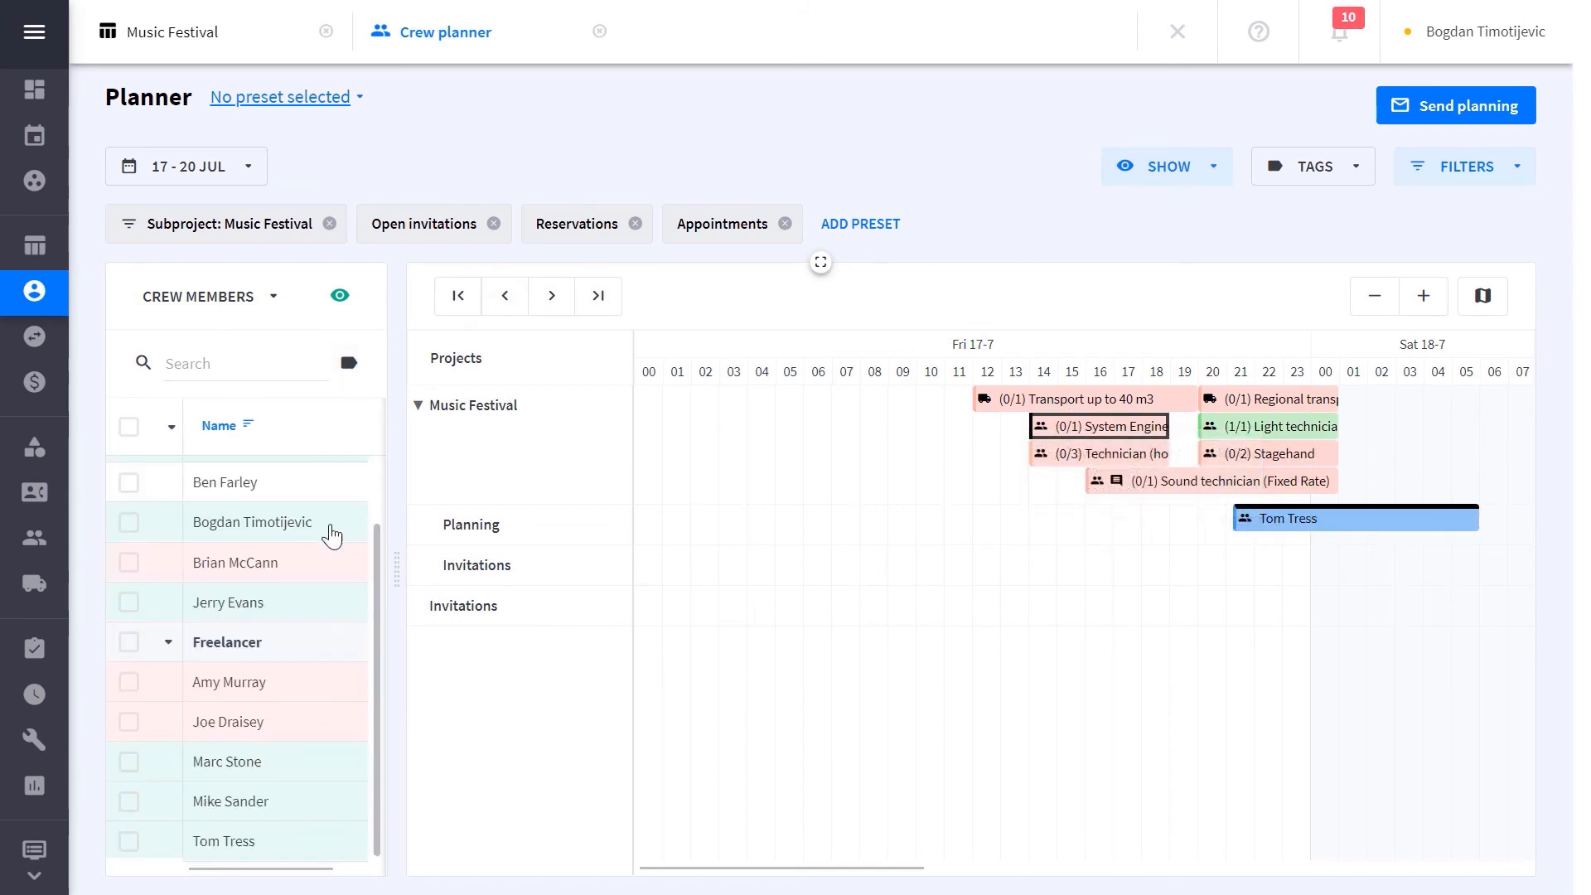
pyautogui.click(128, 483)
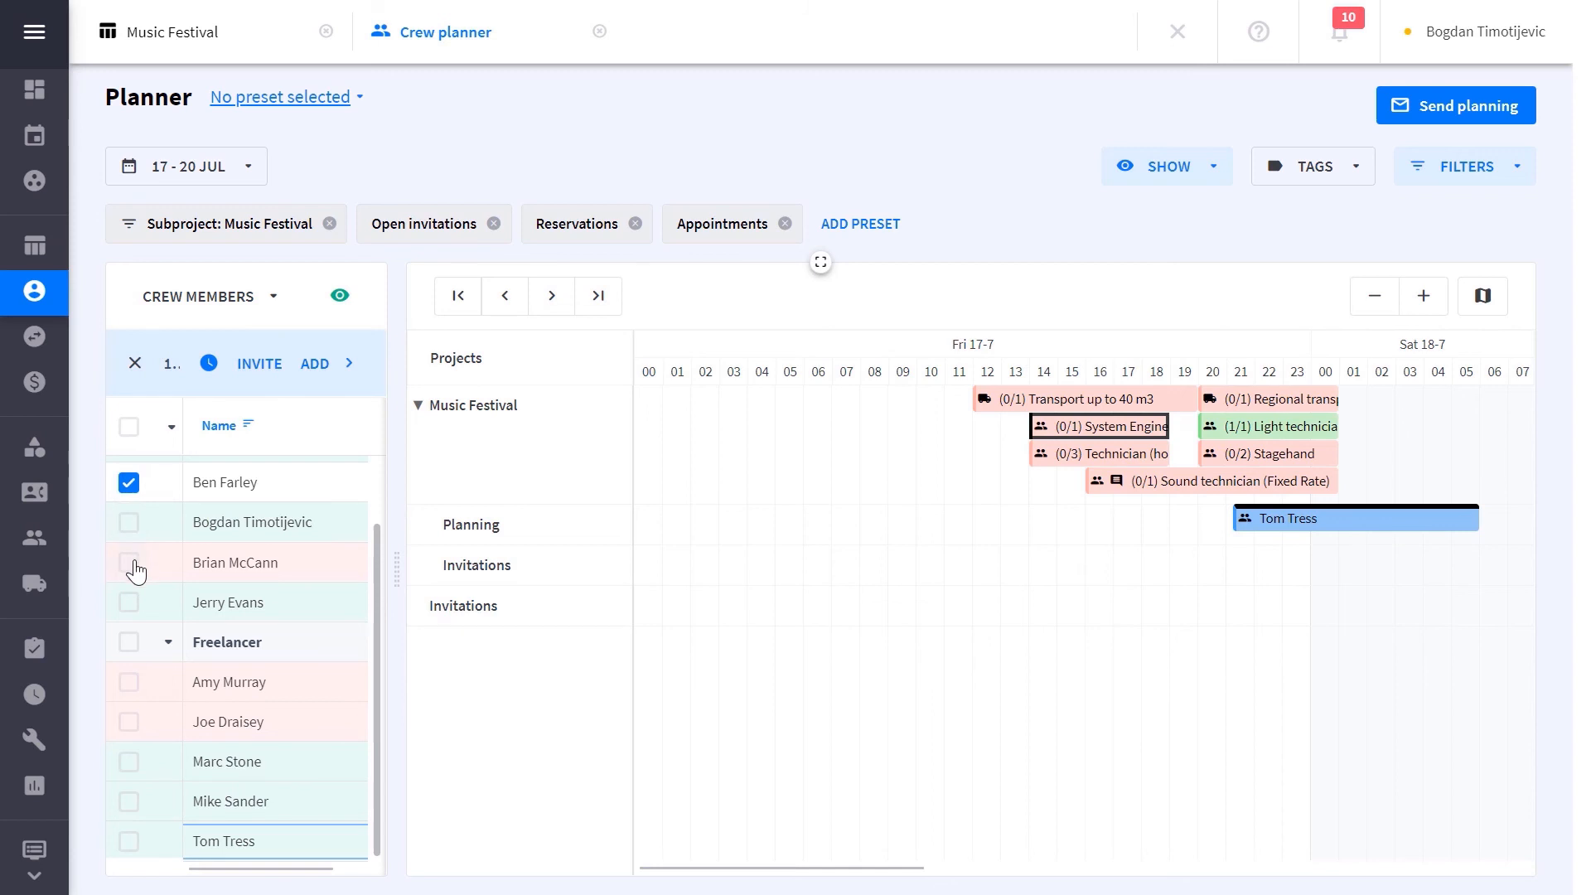
pyautogui.click(131, 564)
pyautogui.click(128, 602)
pyautogui.click(264, 364)
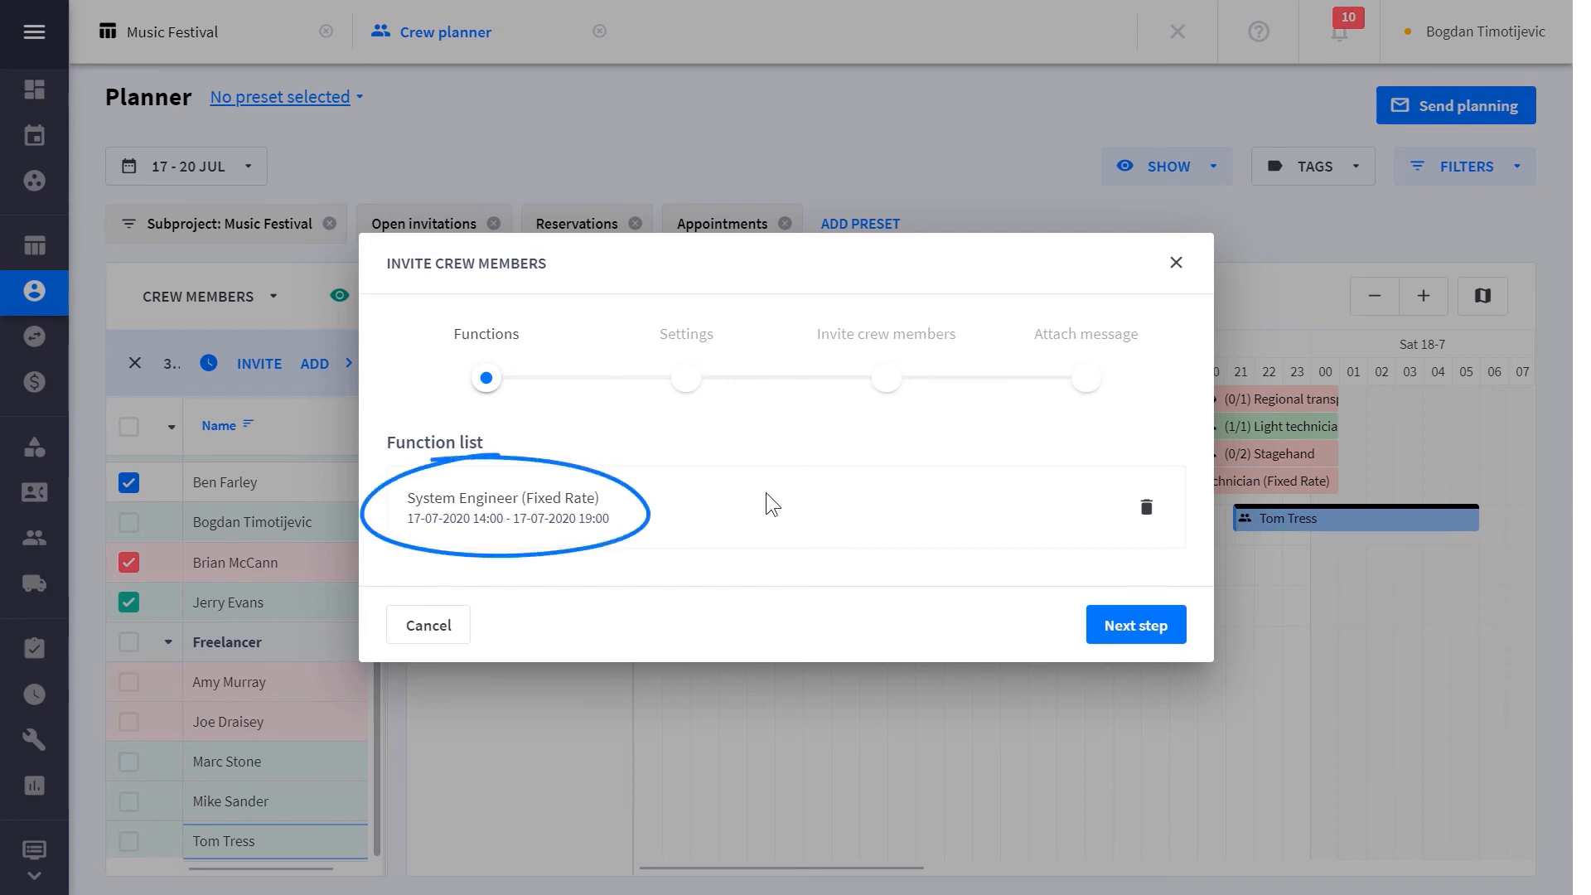
# Step: Send the invitations as "Request availability for times of function" with no due date to the three selected crew members
pyautogui.click(1095, 625)
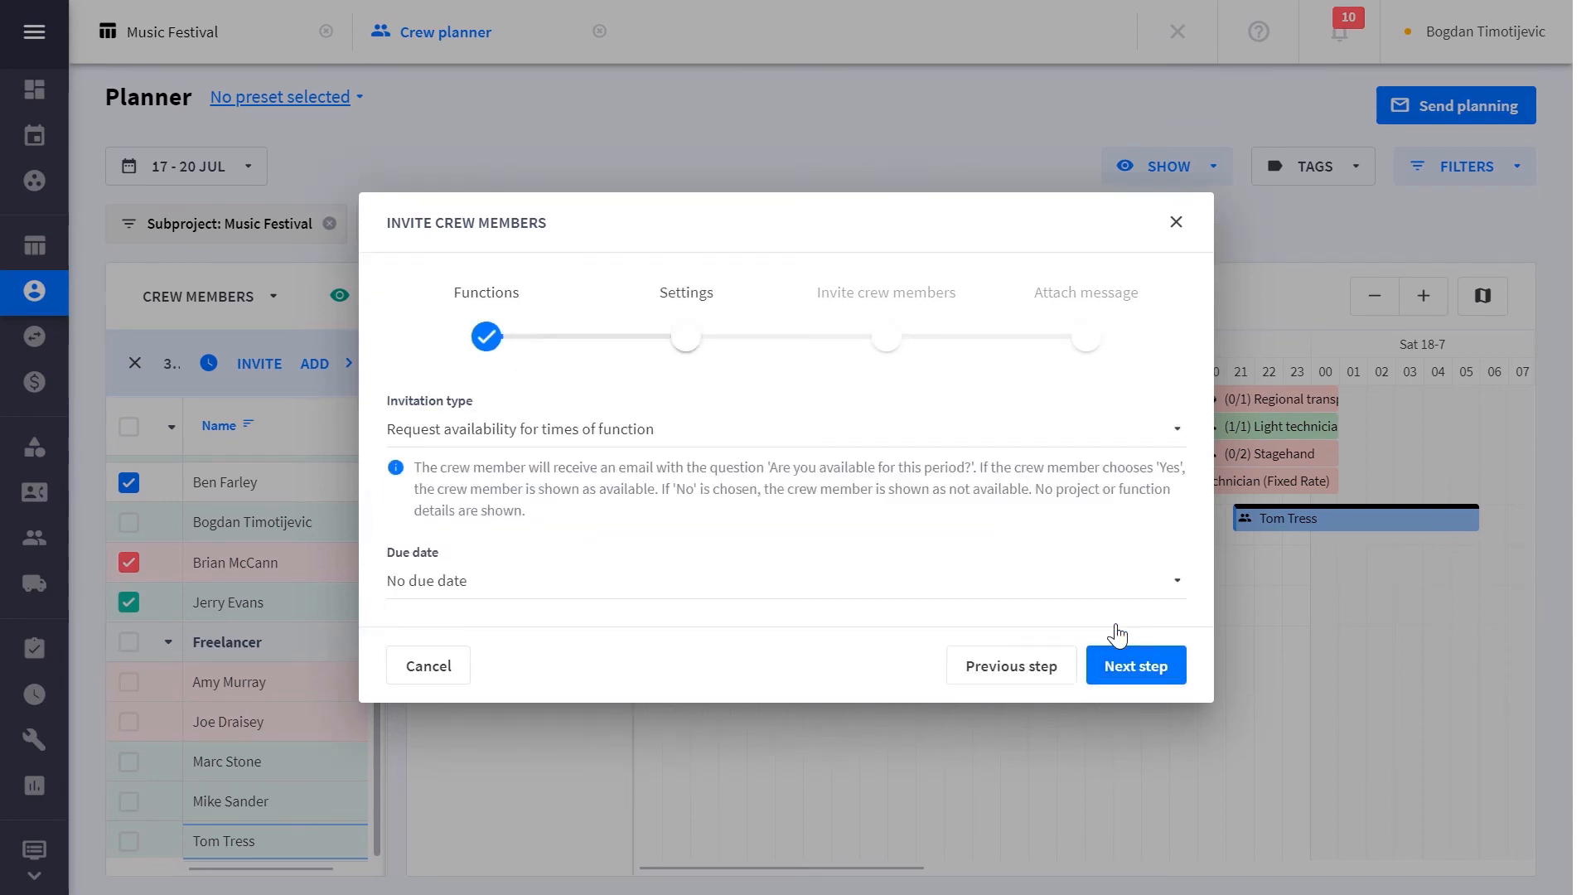
pyautogui.click(967, 439)
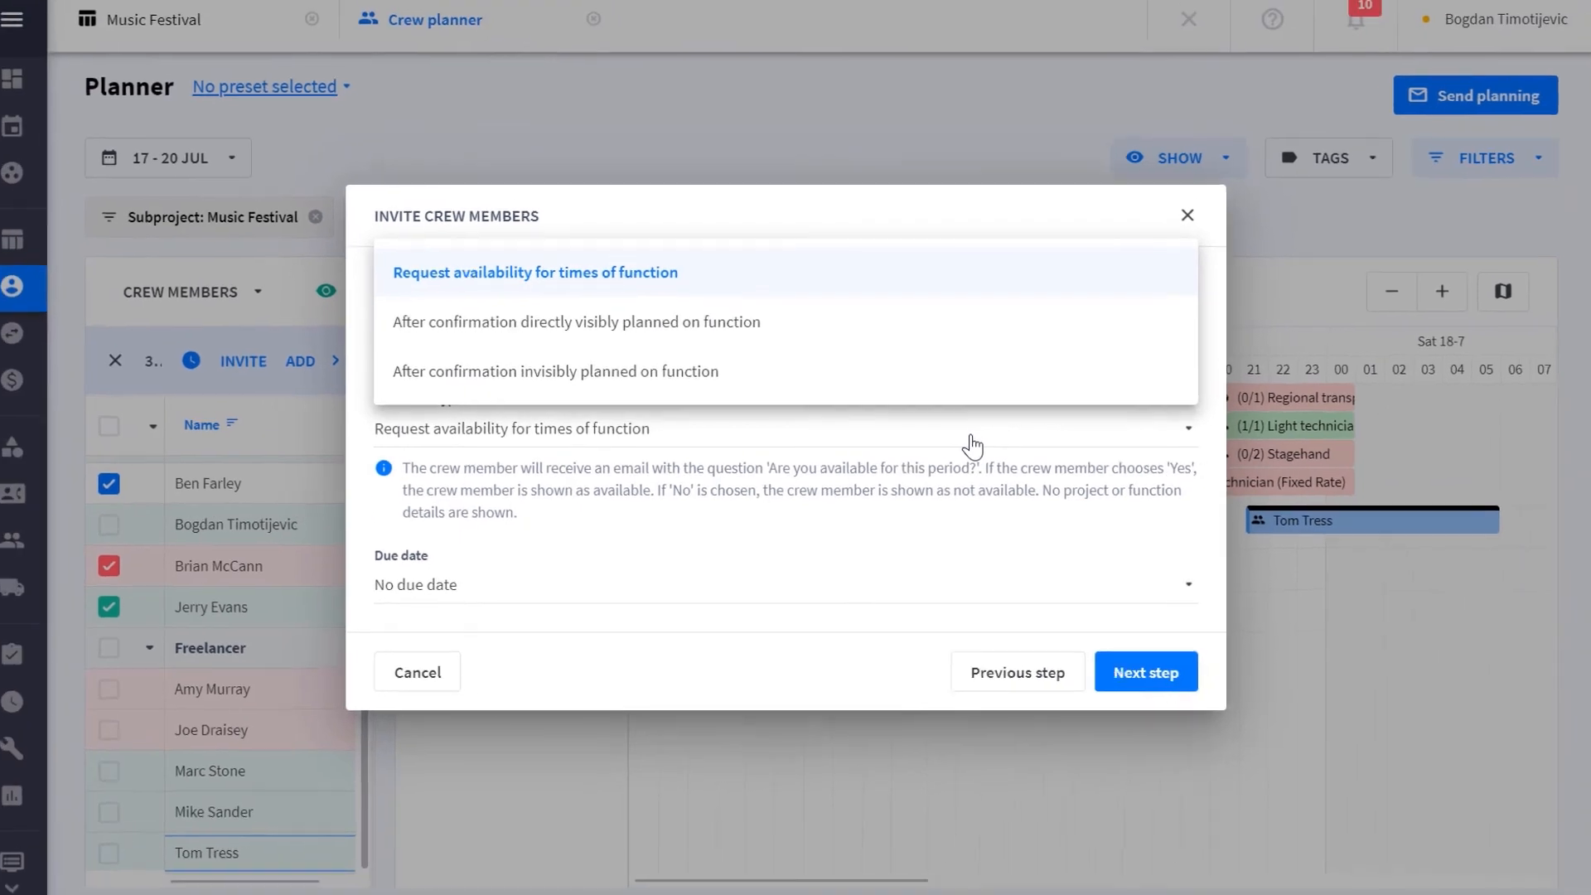
pyautogui.click(972, 447)
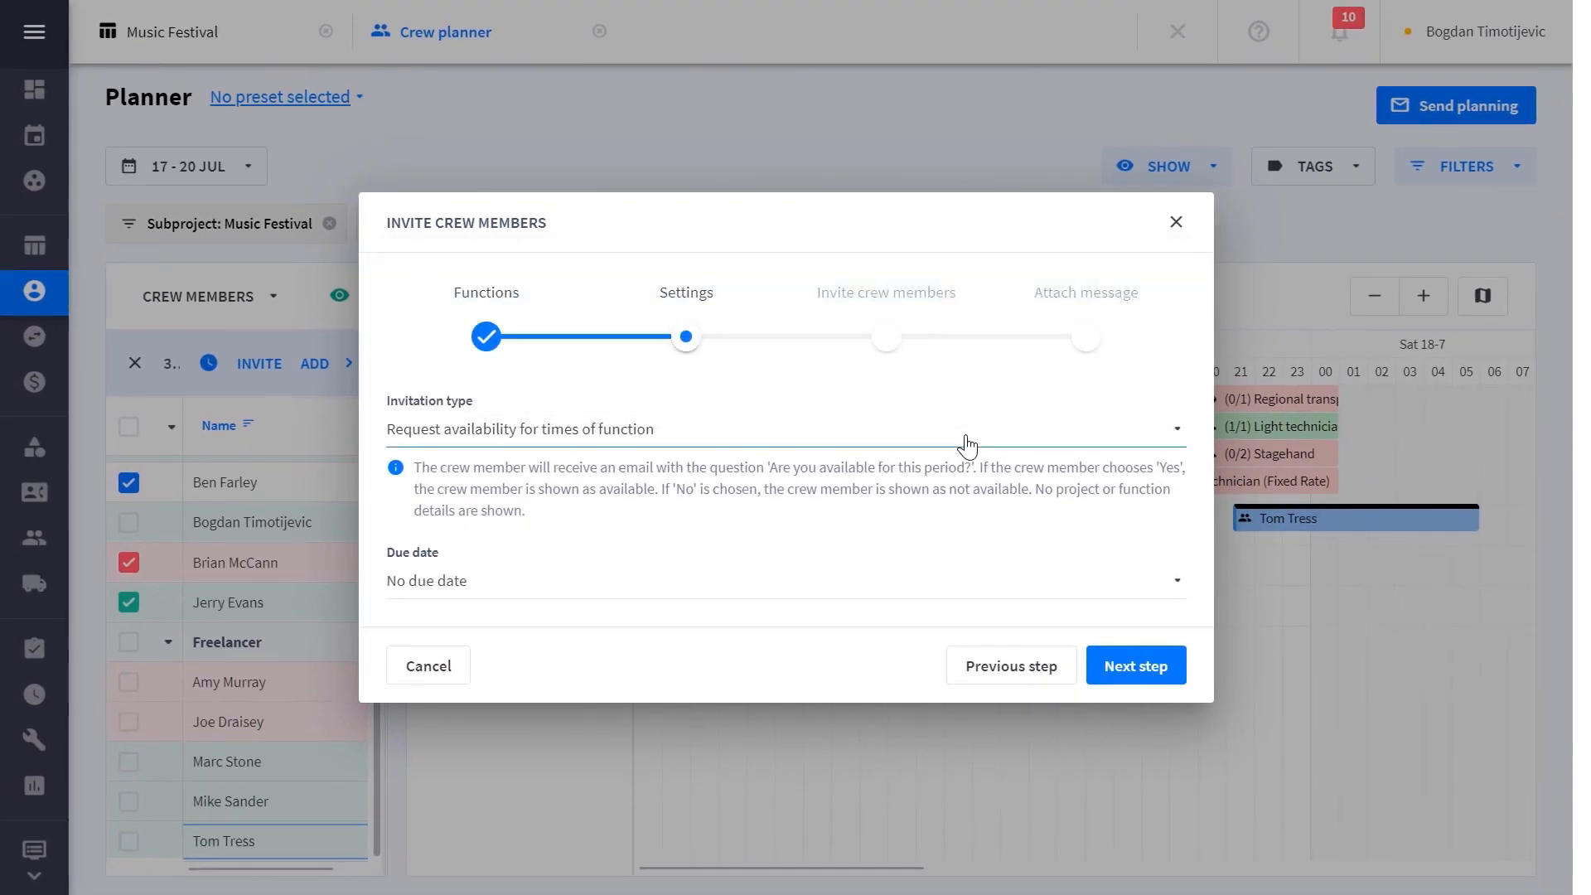
pyautogui.click(1110, 673)
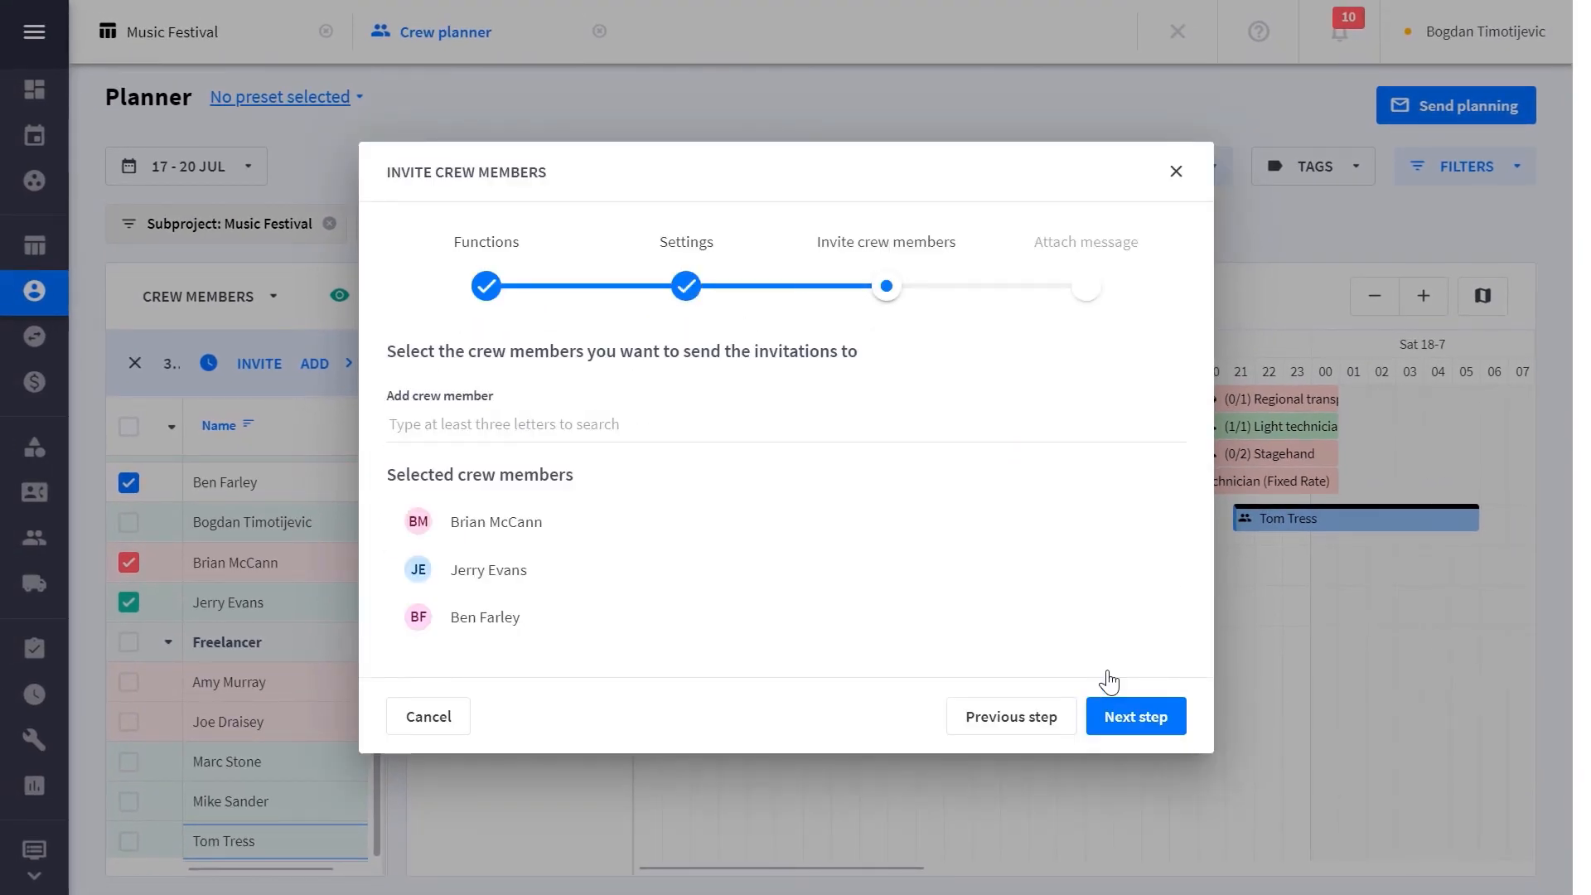
pyautogui.click(1110, 721)
pyautogui.click(1125, 750)
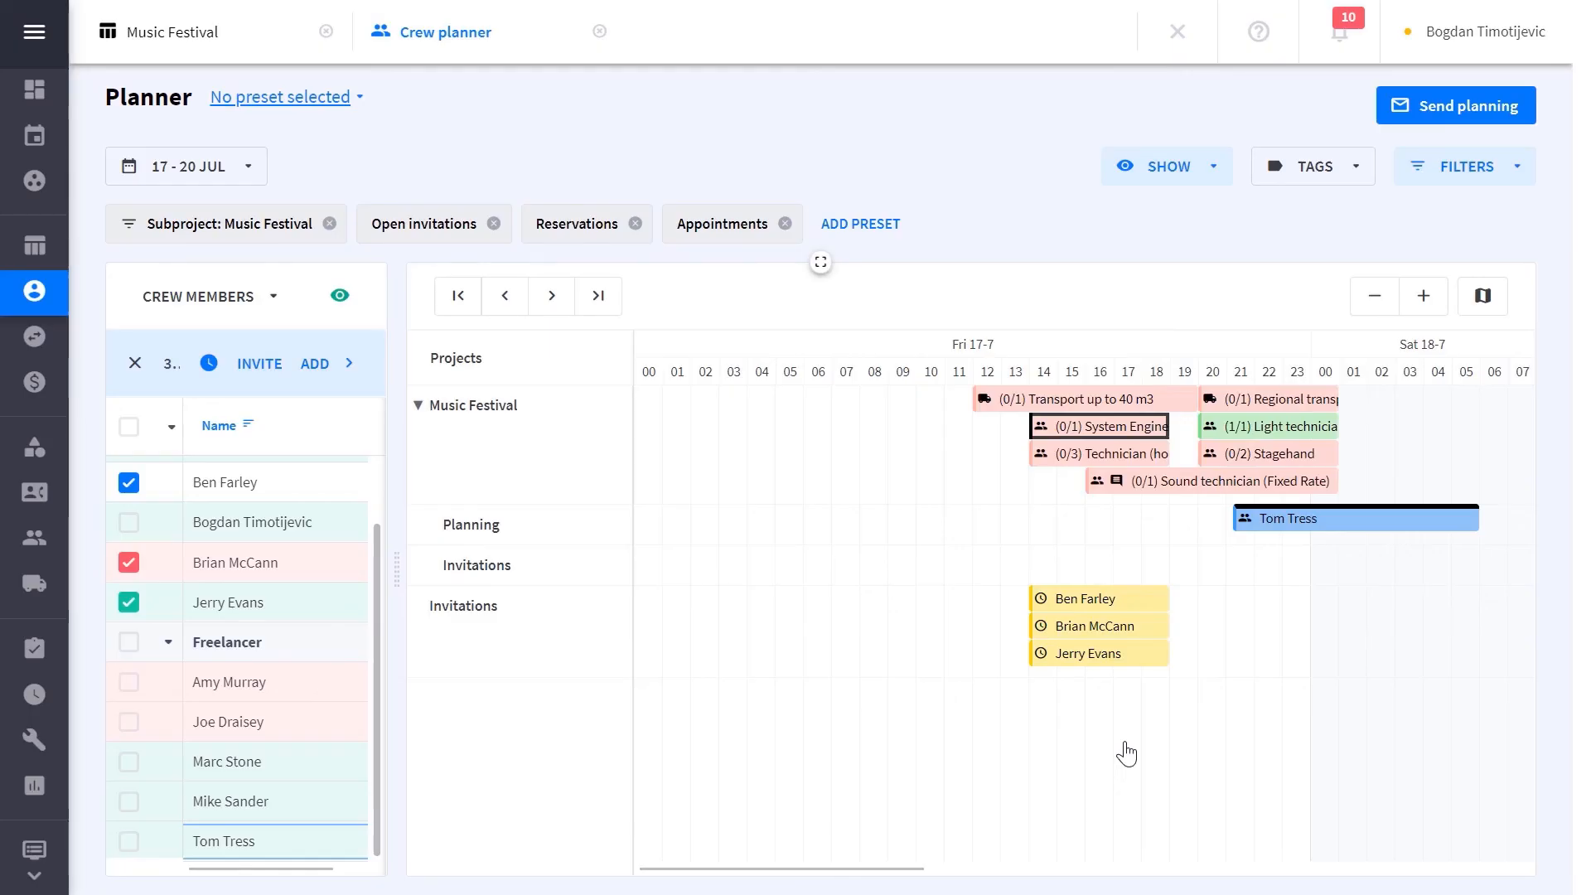